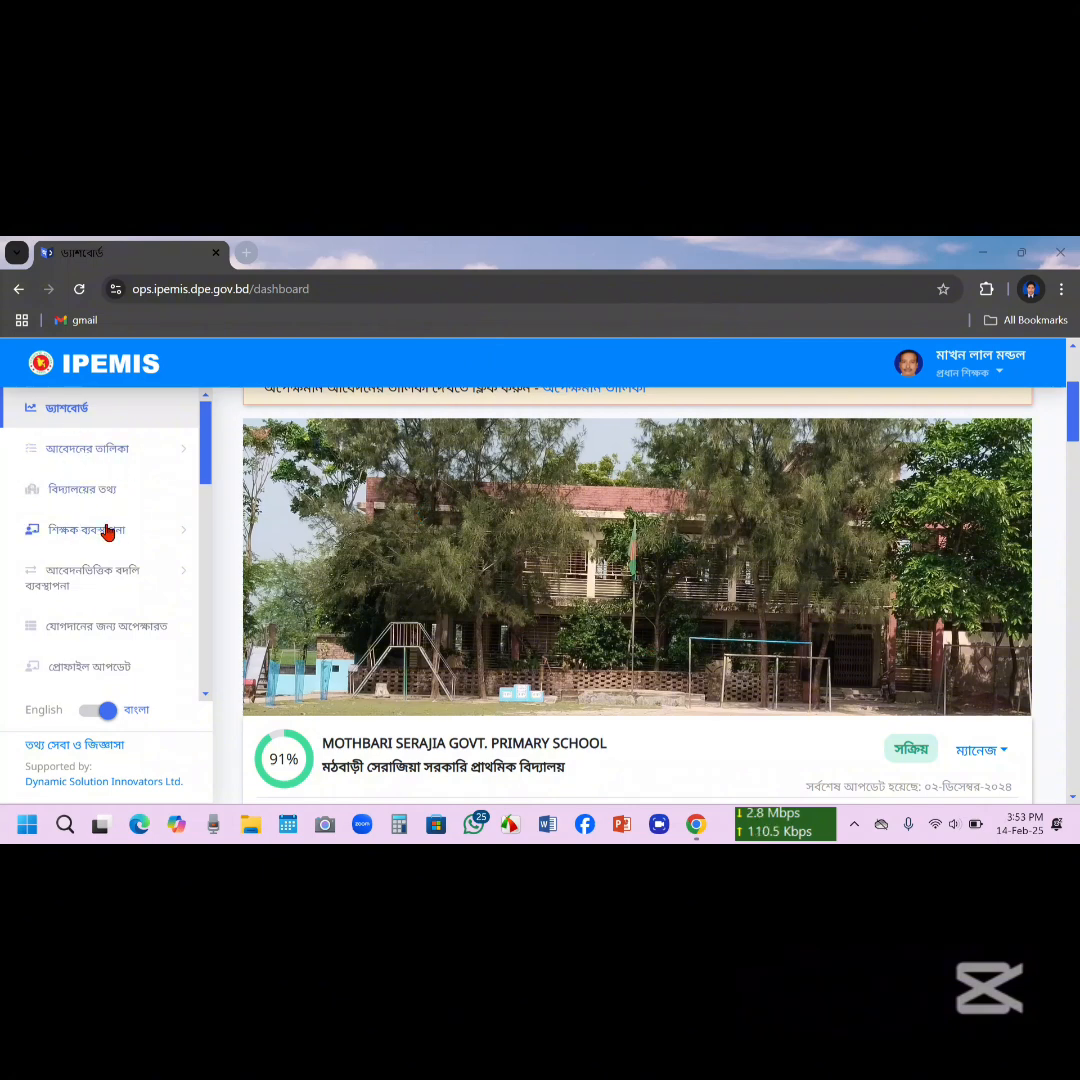
- Open the school's student summary (শিক্ষার্থীর সারাংশ) page
mouse_move(200, 466)
left_mouse_down()
mouse_move(200, 446)
mouse_move(200, 493)
left_mouse_up()
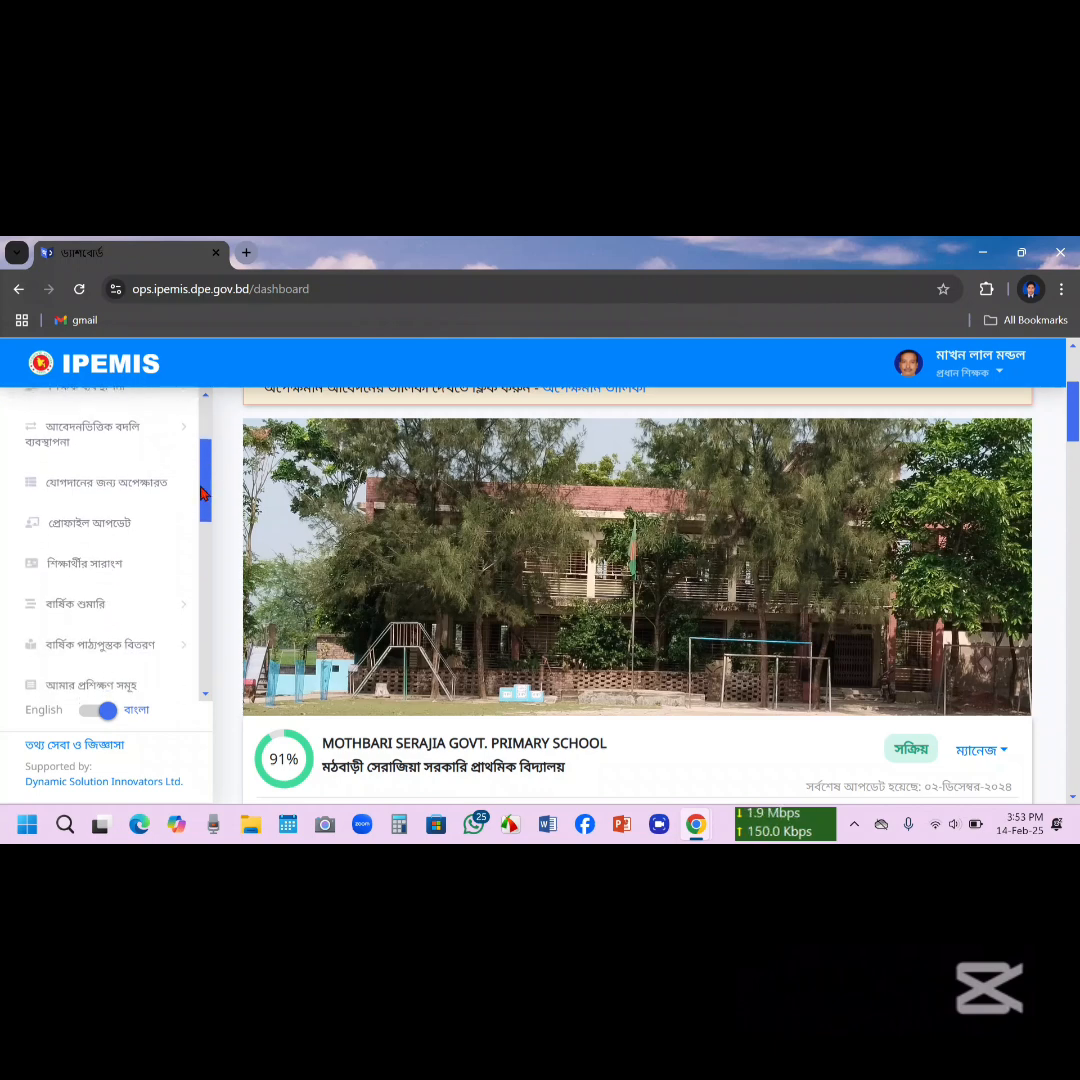
left_click(108, 566)
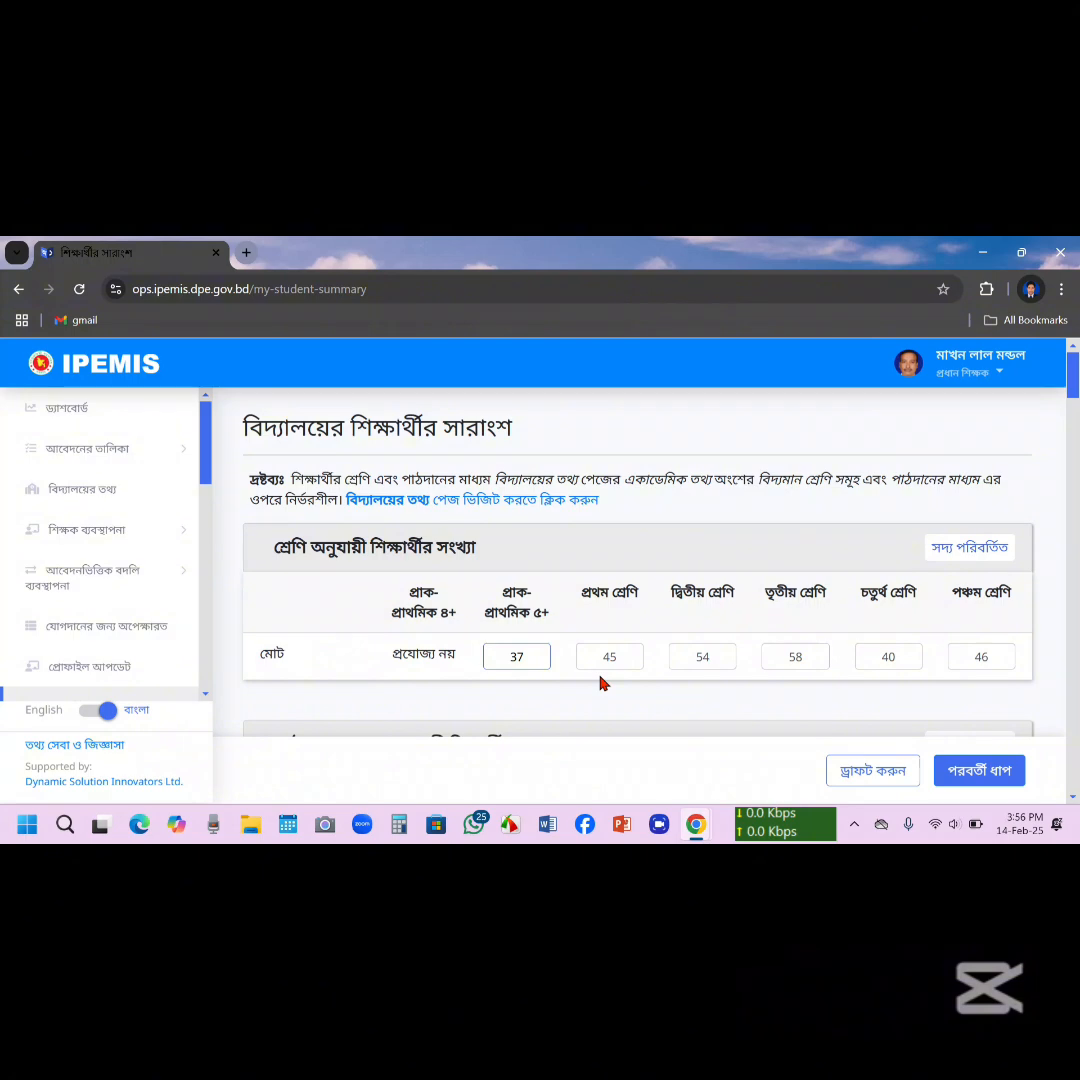
- Re-enter the class-wise student totals as 37 for pre-primary 5+ and 45 for class one
left_click(540, 664)
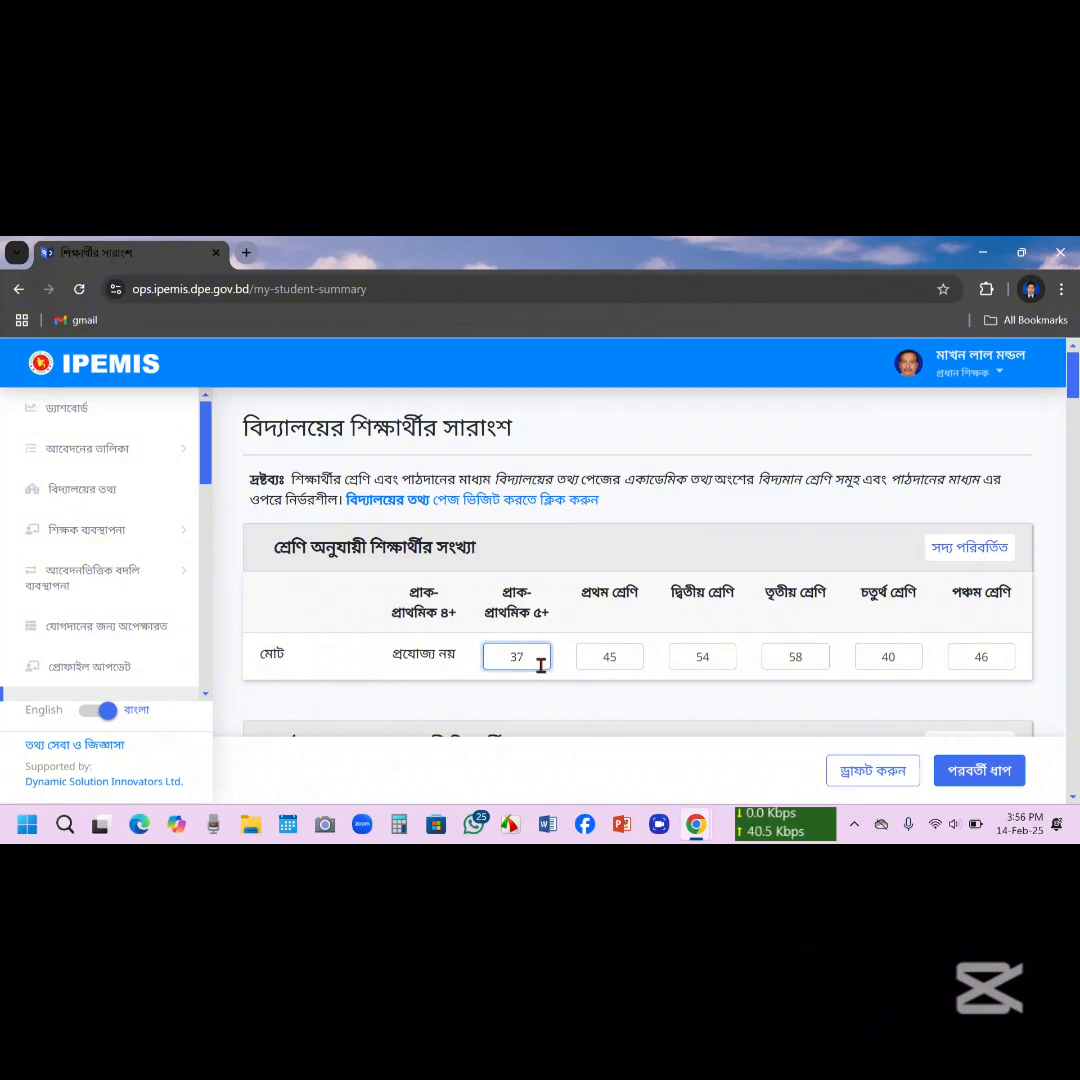
key("BackSpace")
type("8")
key("BackSpace")
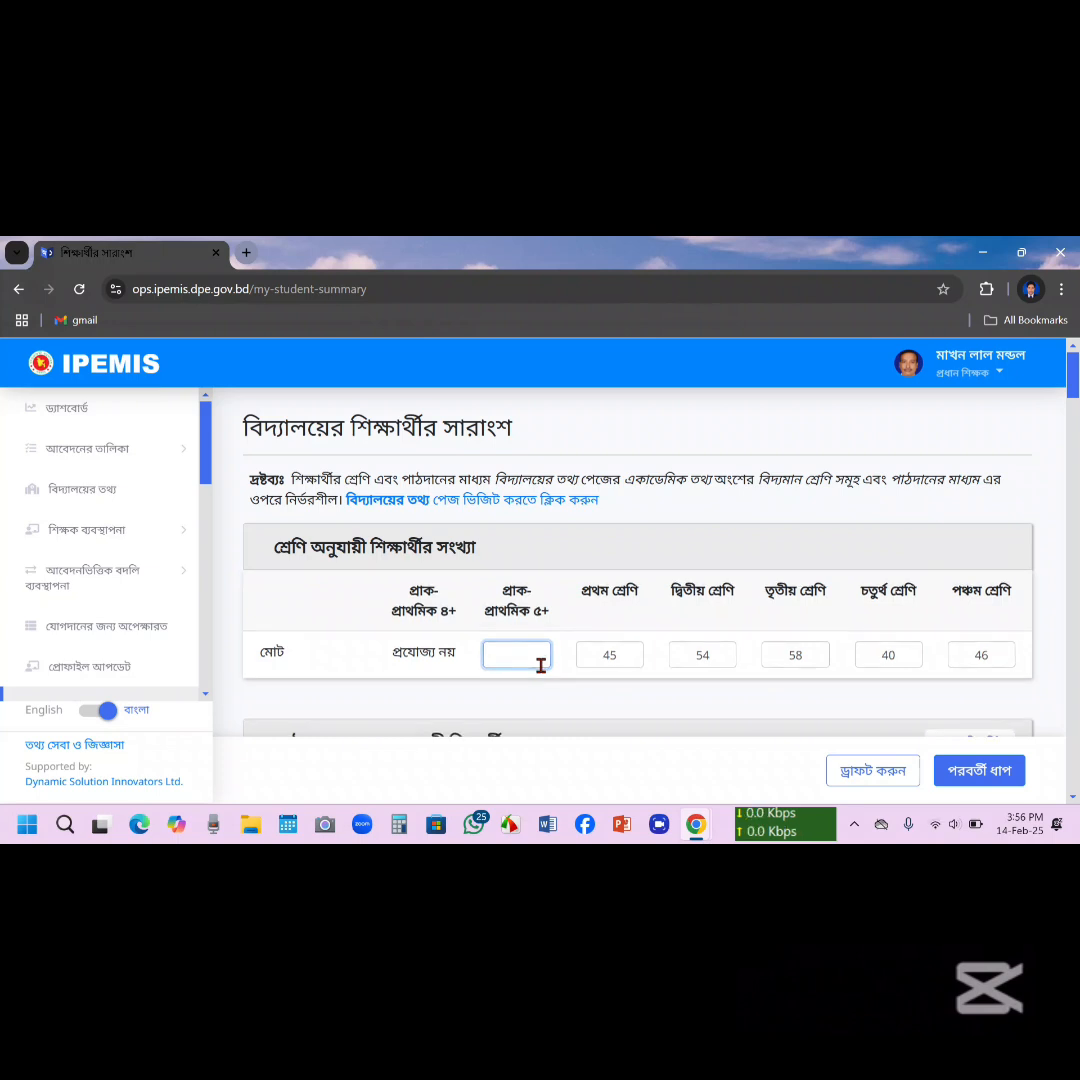
type("3")
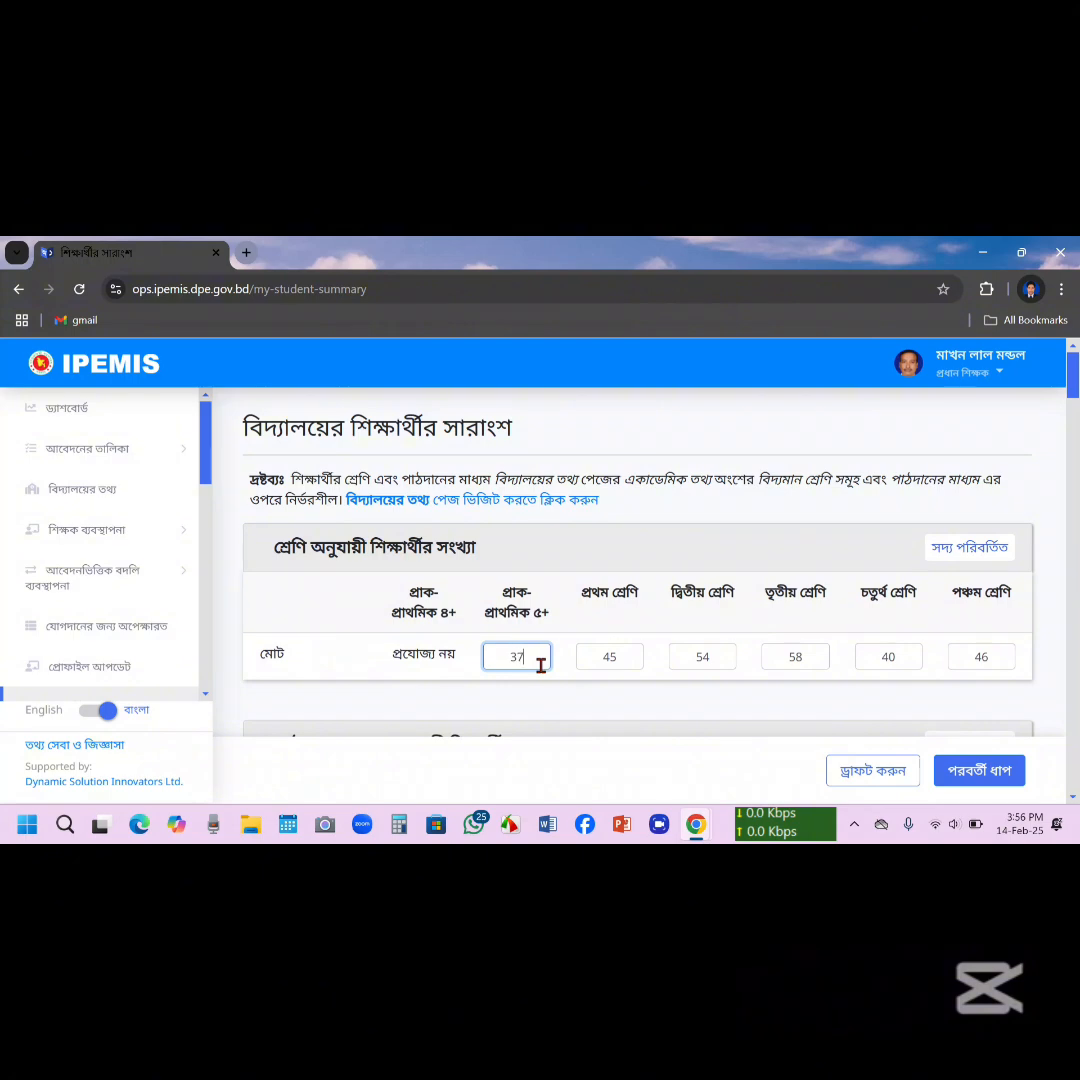
type("7")
left_click(619, 661)
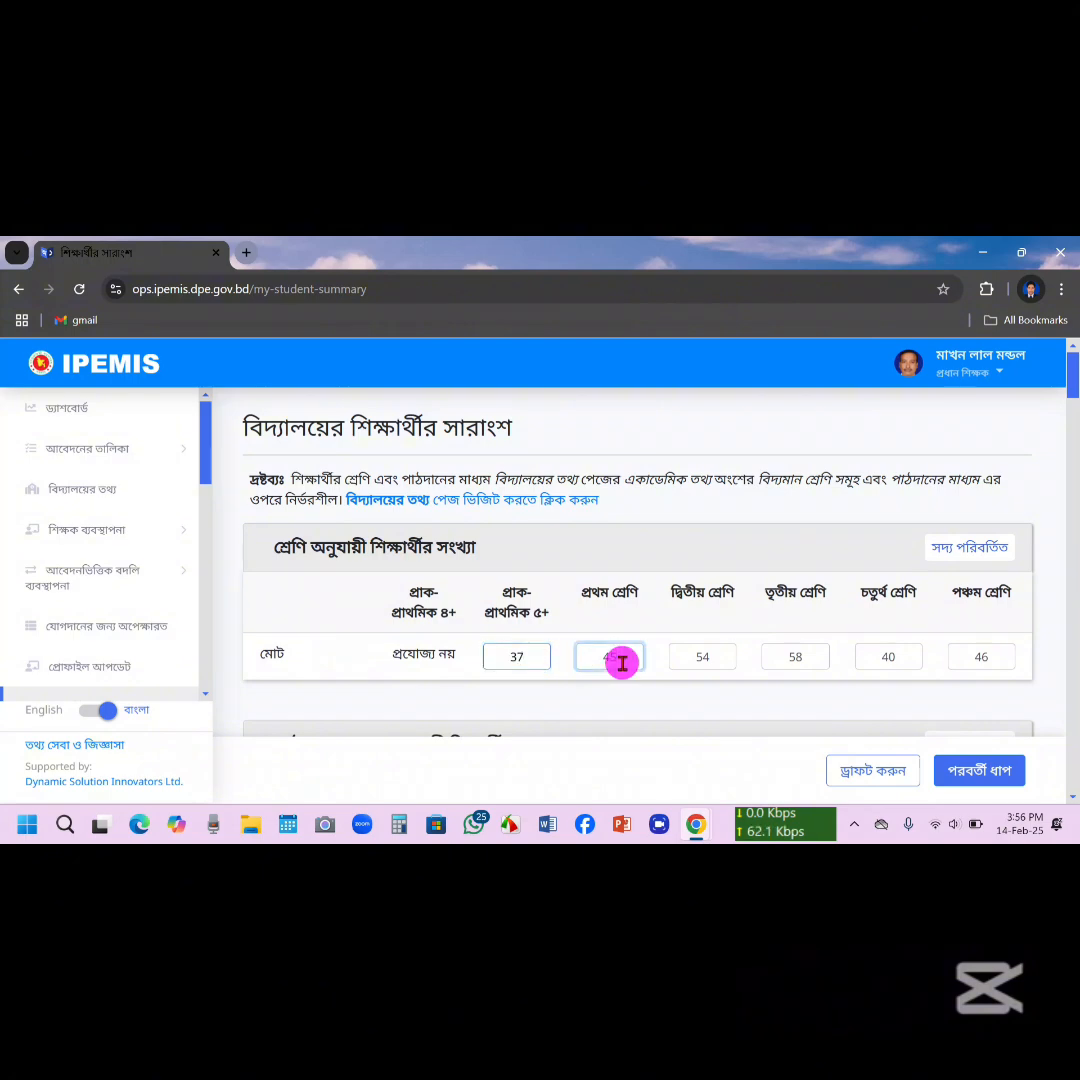
key("BackSpace")
key("BackSpace")
type("45")
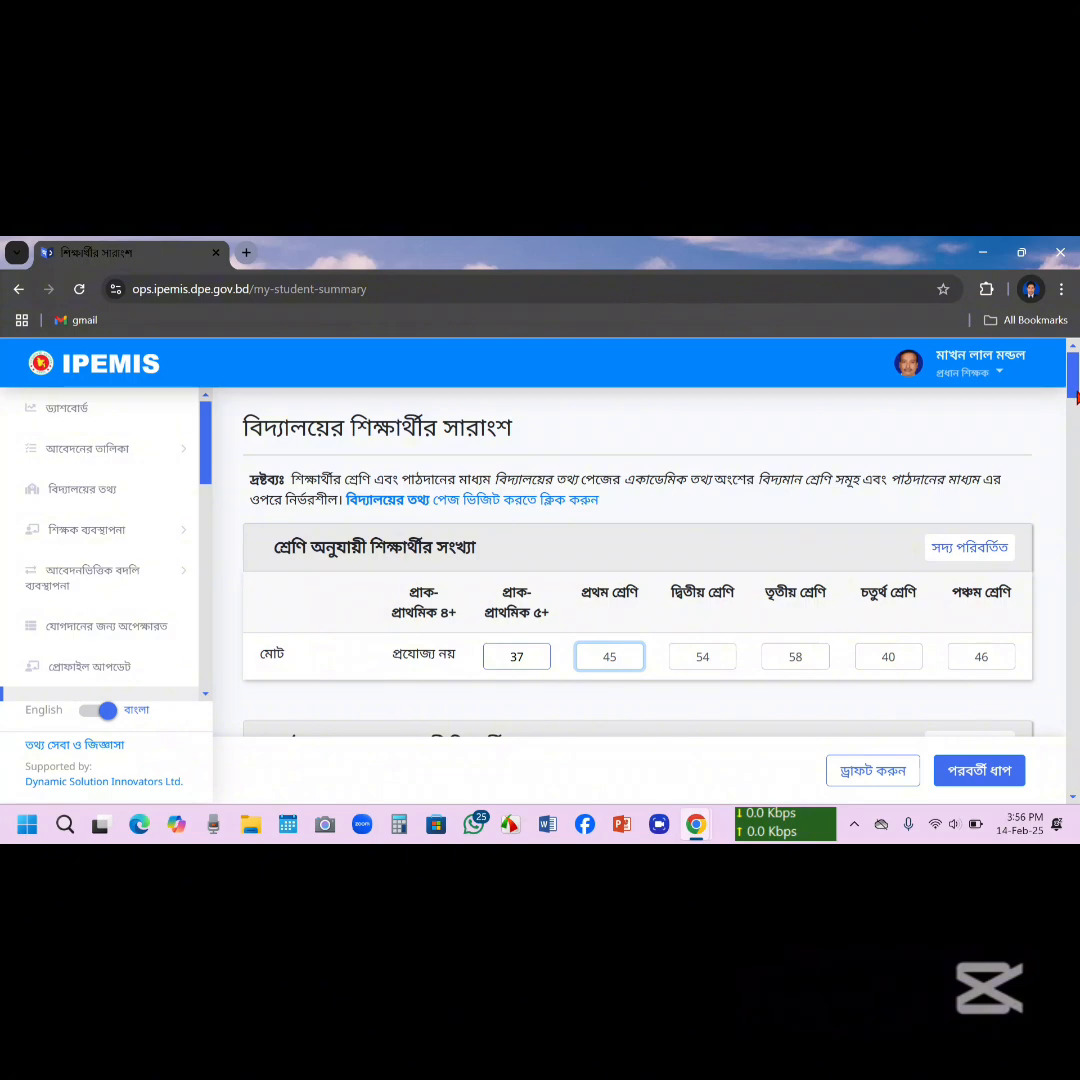
- Re-enter the class two Bangla-medium student count as 54 in the table by medium of instruction
left_click(1076, 391)
left_click_drag(1076, 391, 1070, 401)
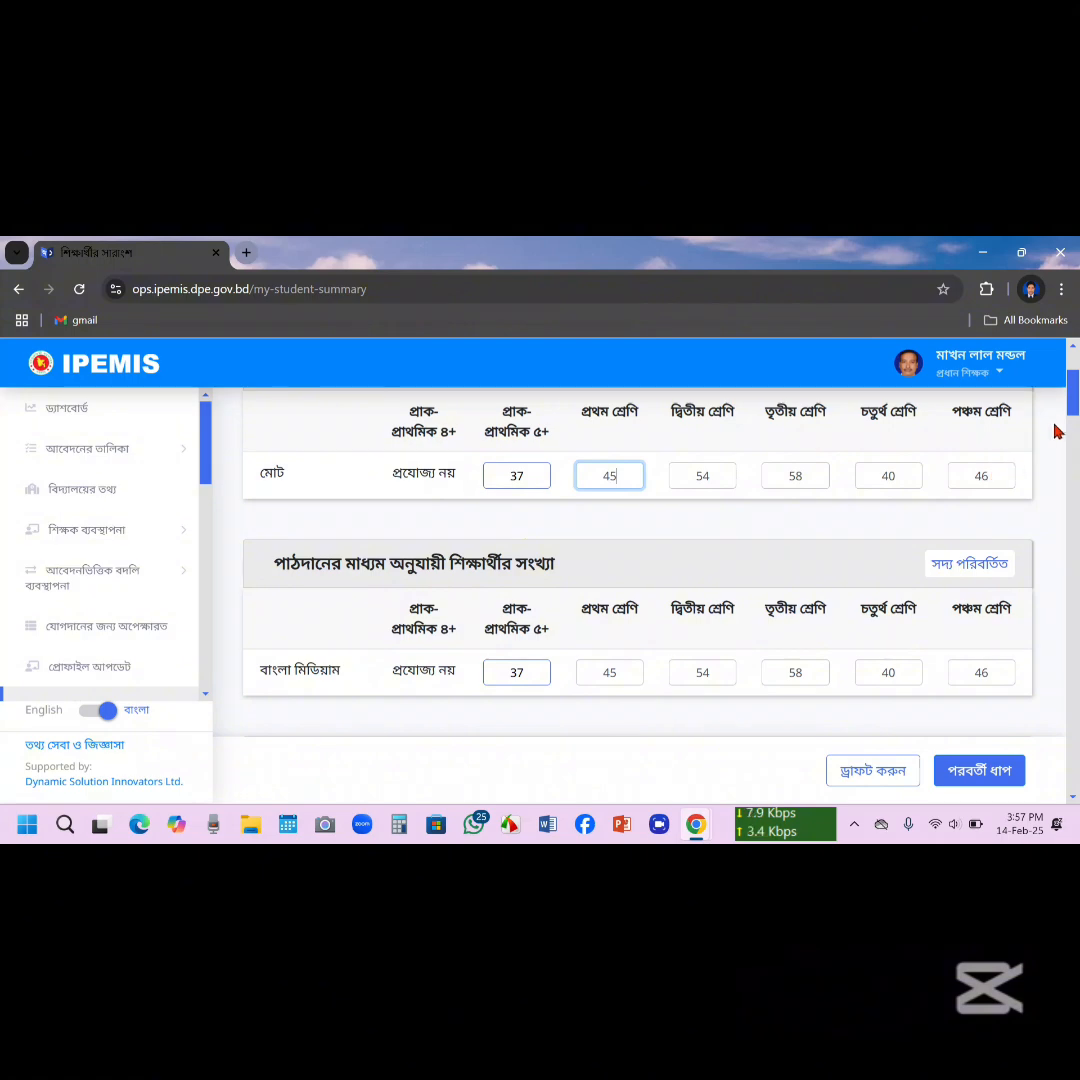
left_click(715, 672)
key("BackSpace")
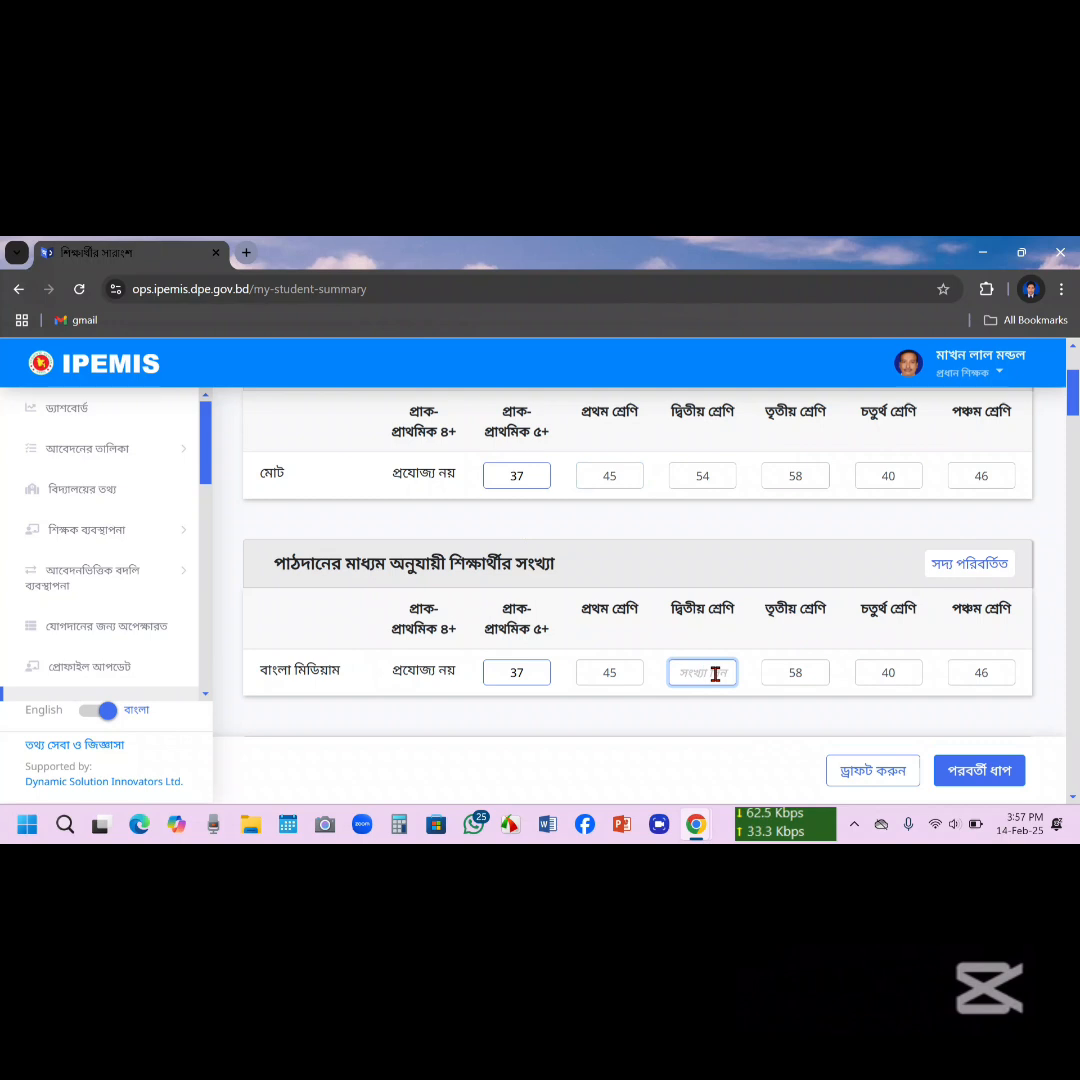
type("4")
- Save the student summary as a draft and return to the school's student summary form
left_click_drag(1073, 412, 1073, 438)
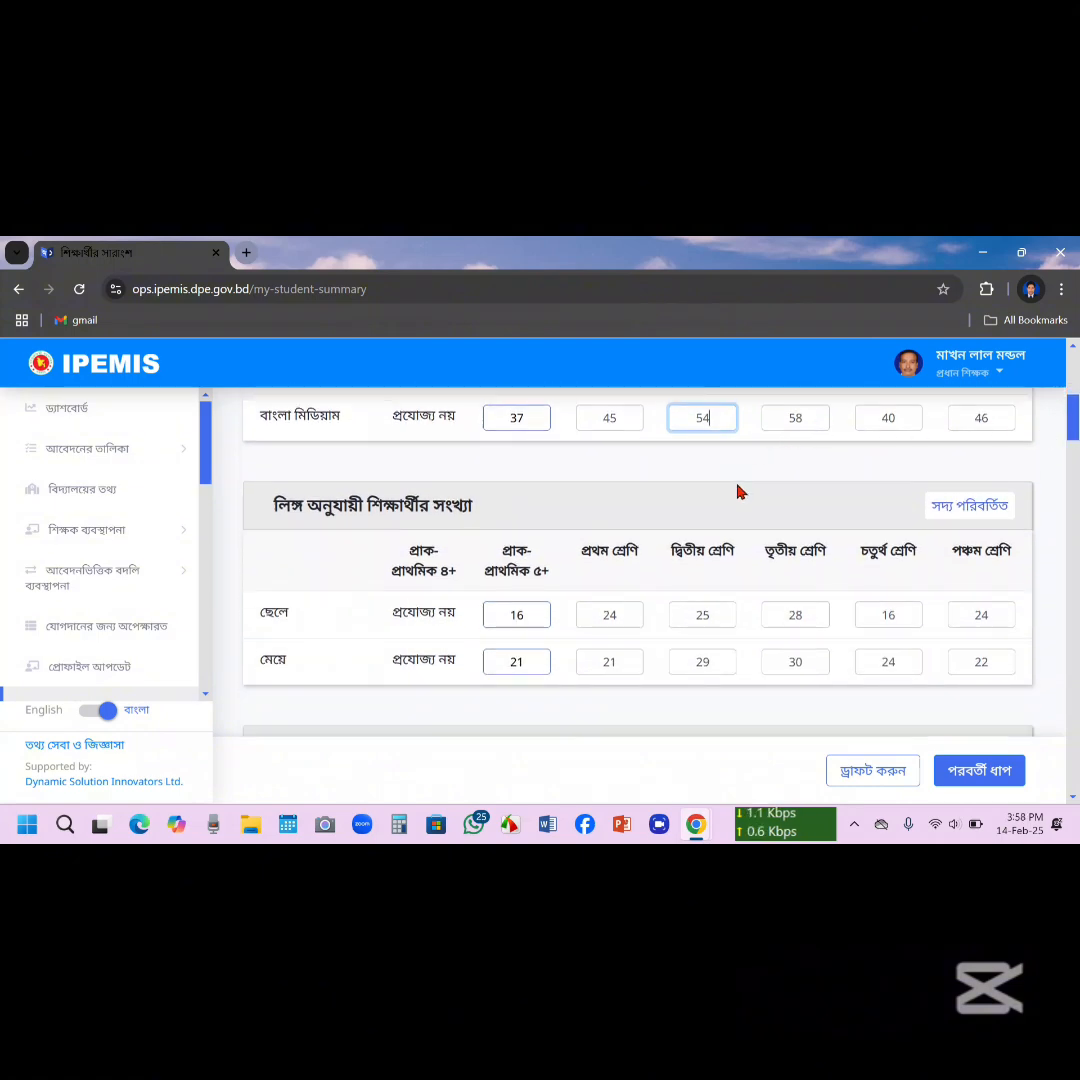
left_click(862, 776)
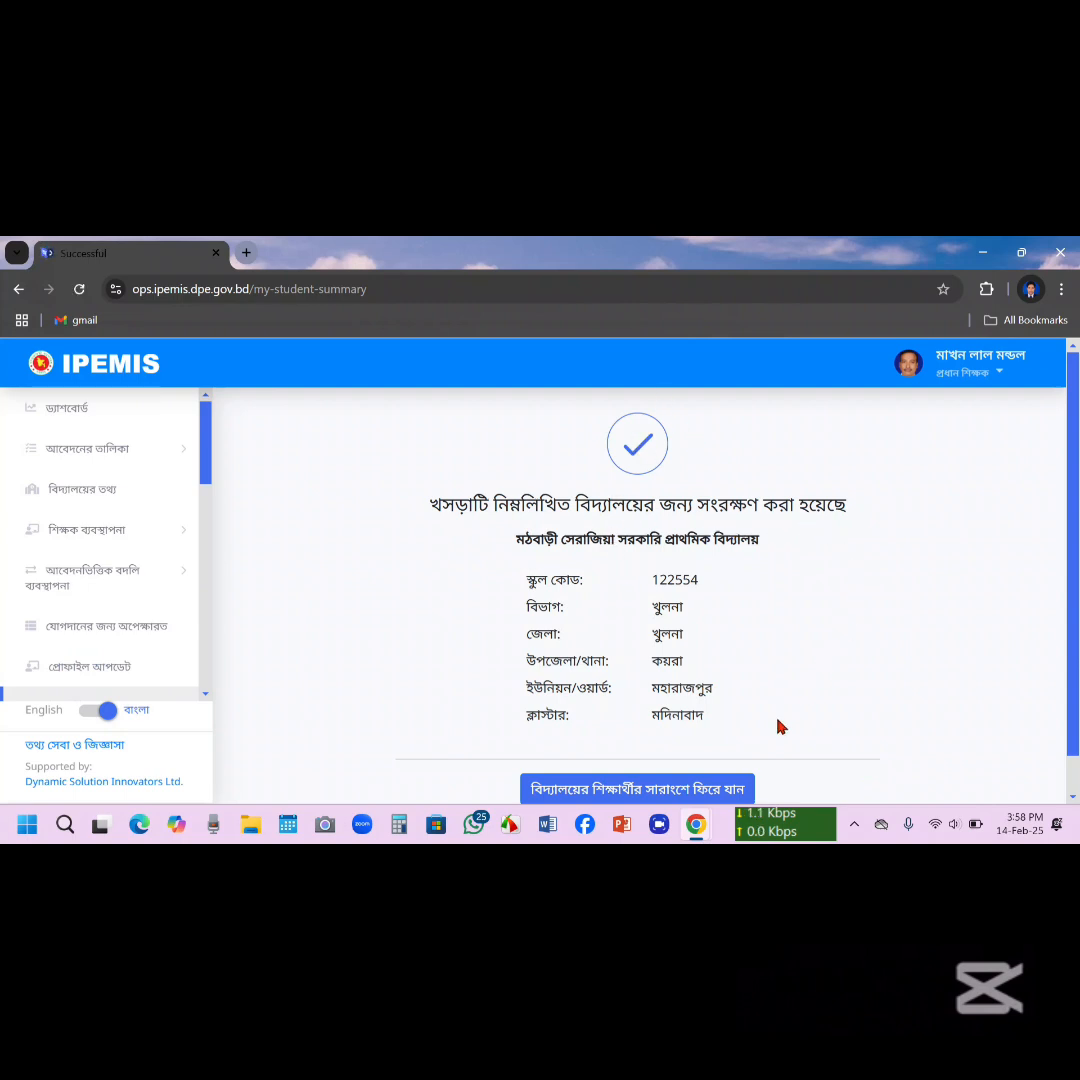
left_click(629, 790)
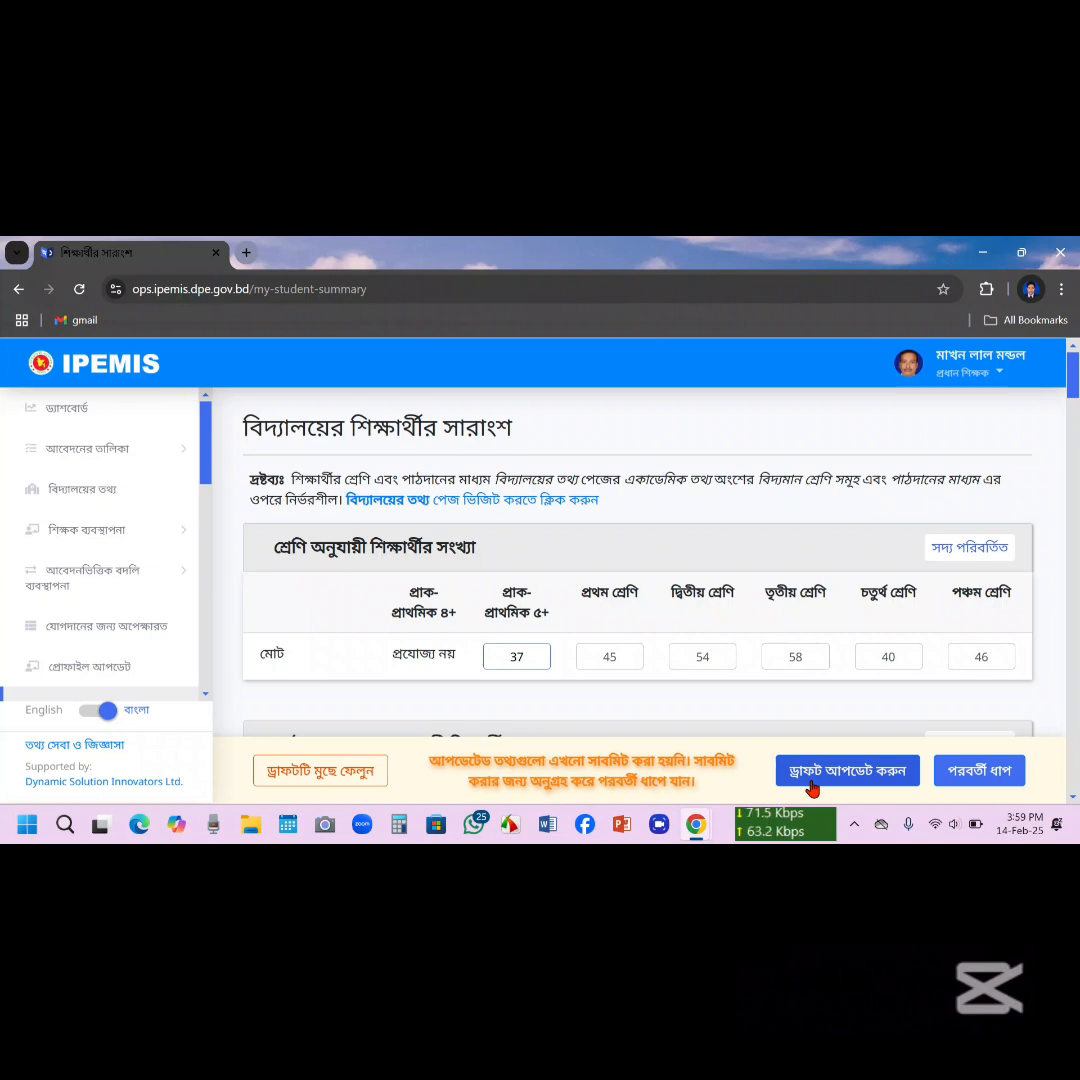
- Try a pre-primary 5+ boys count of 15 in the gender table and check how the form validates it
left_click_drag(1075, 384, 1071, 430)
left_click(1073, 443)
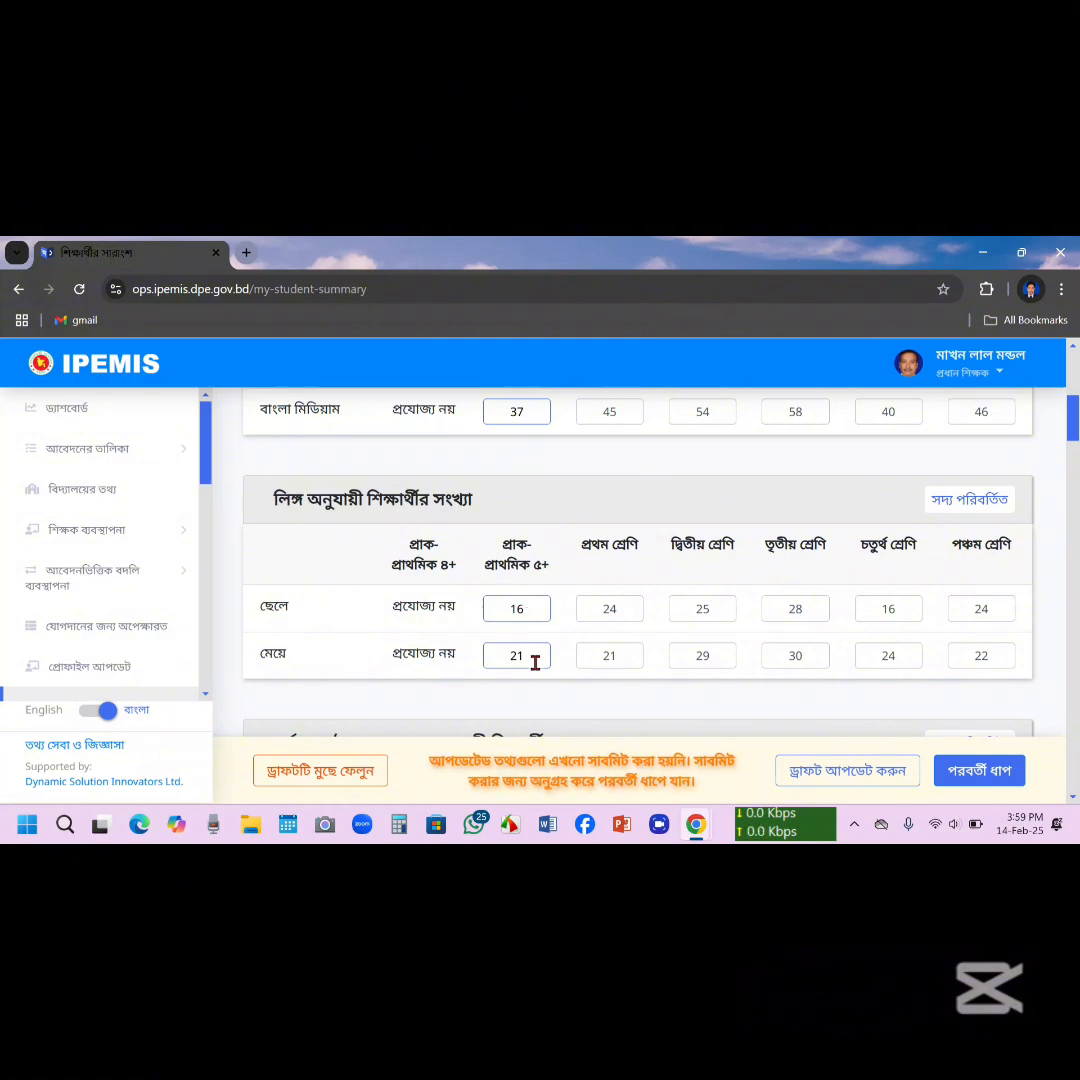
left_click(534, 613)
key("BackSpace")
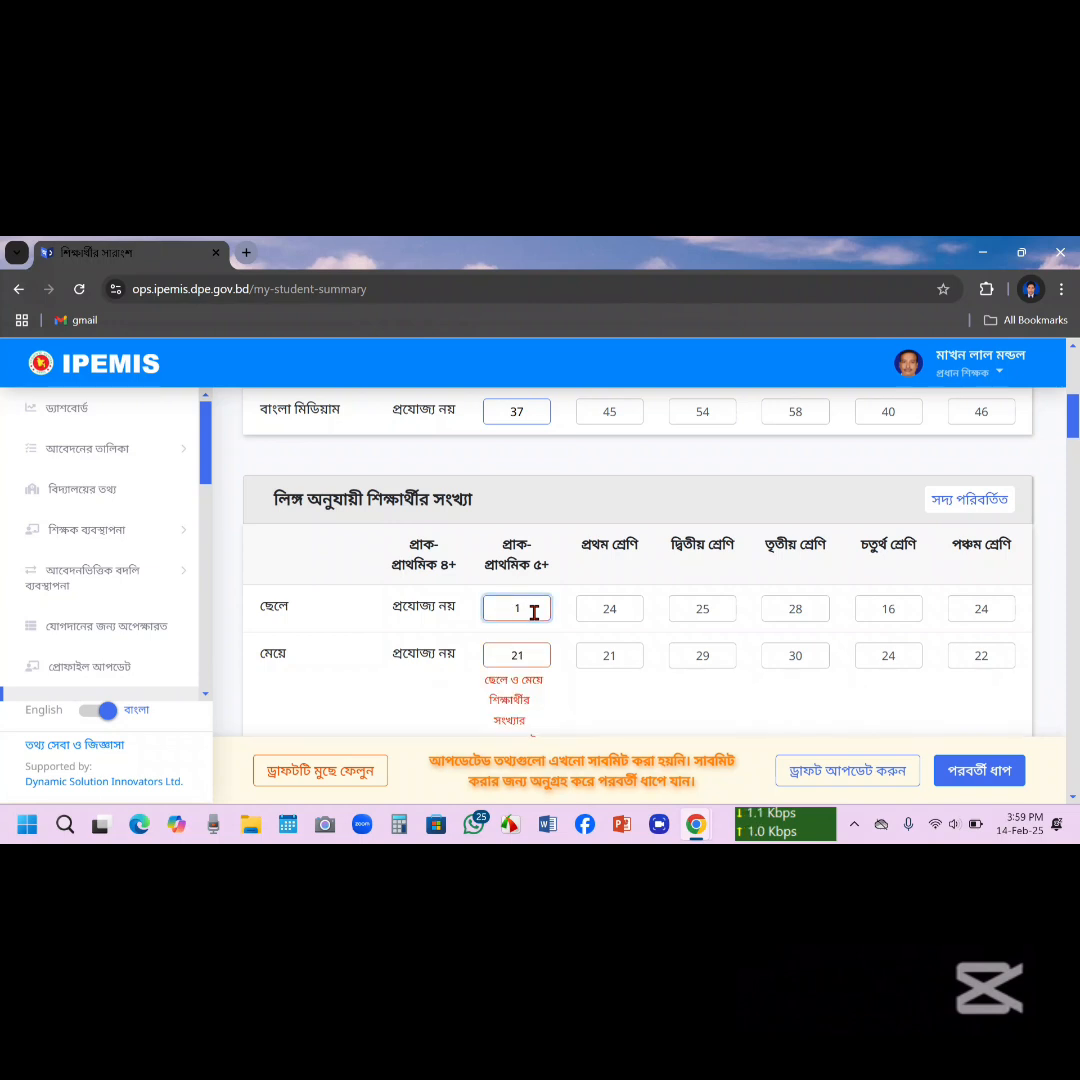
type("6")
left_click_drag(1077, 425, 1077, 432)
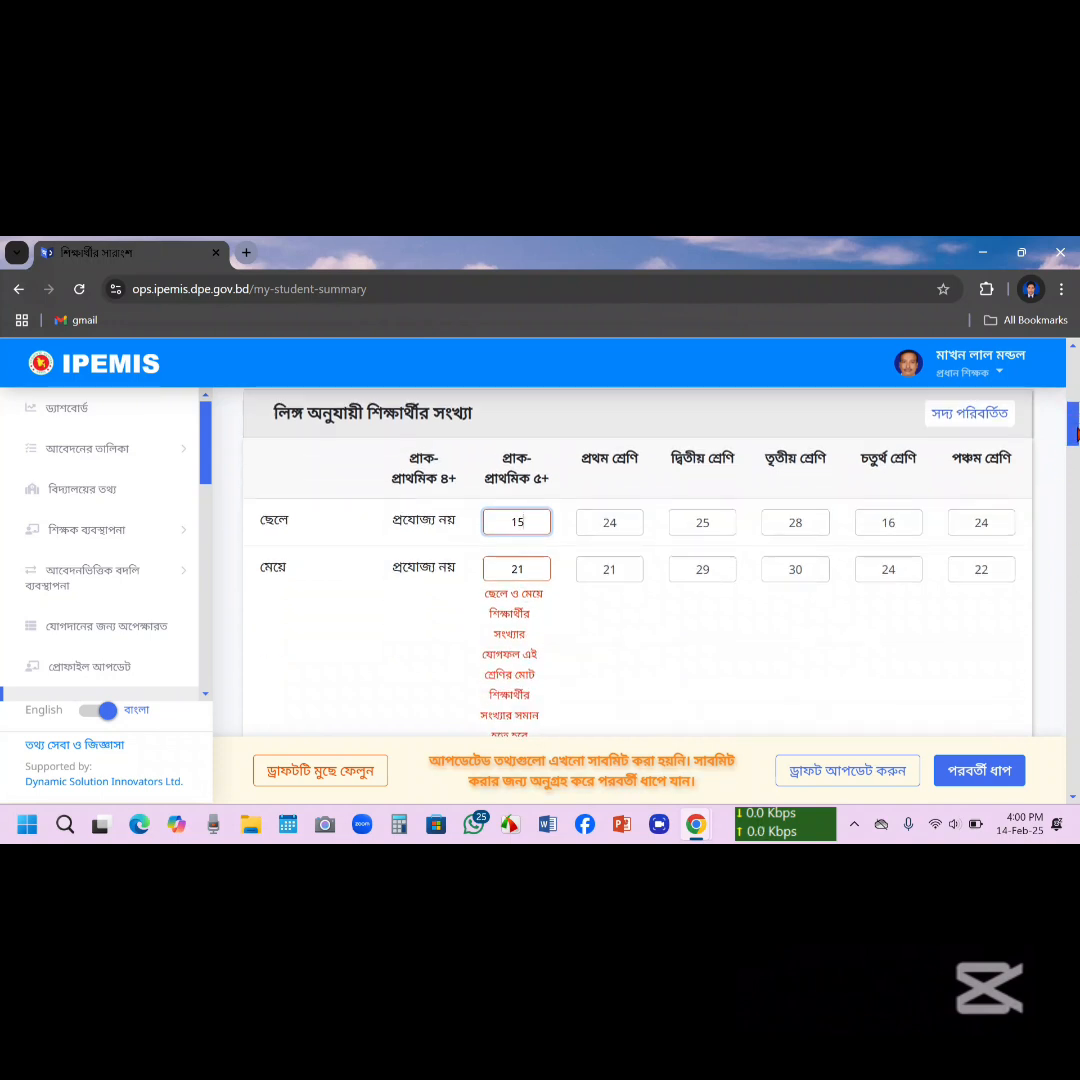
left_click(1075, 430)
left_click_drag(1075, 430, 1075, 435)
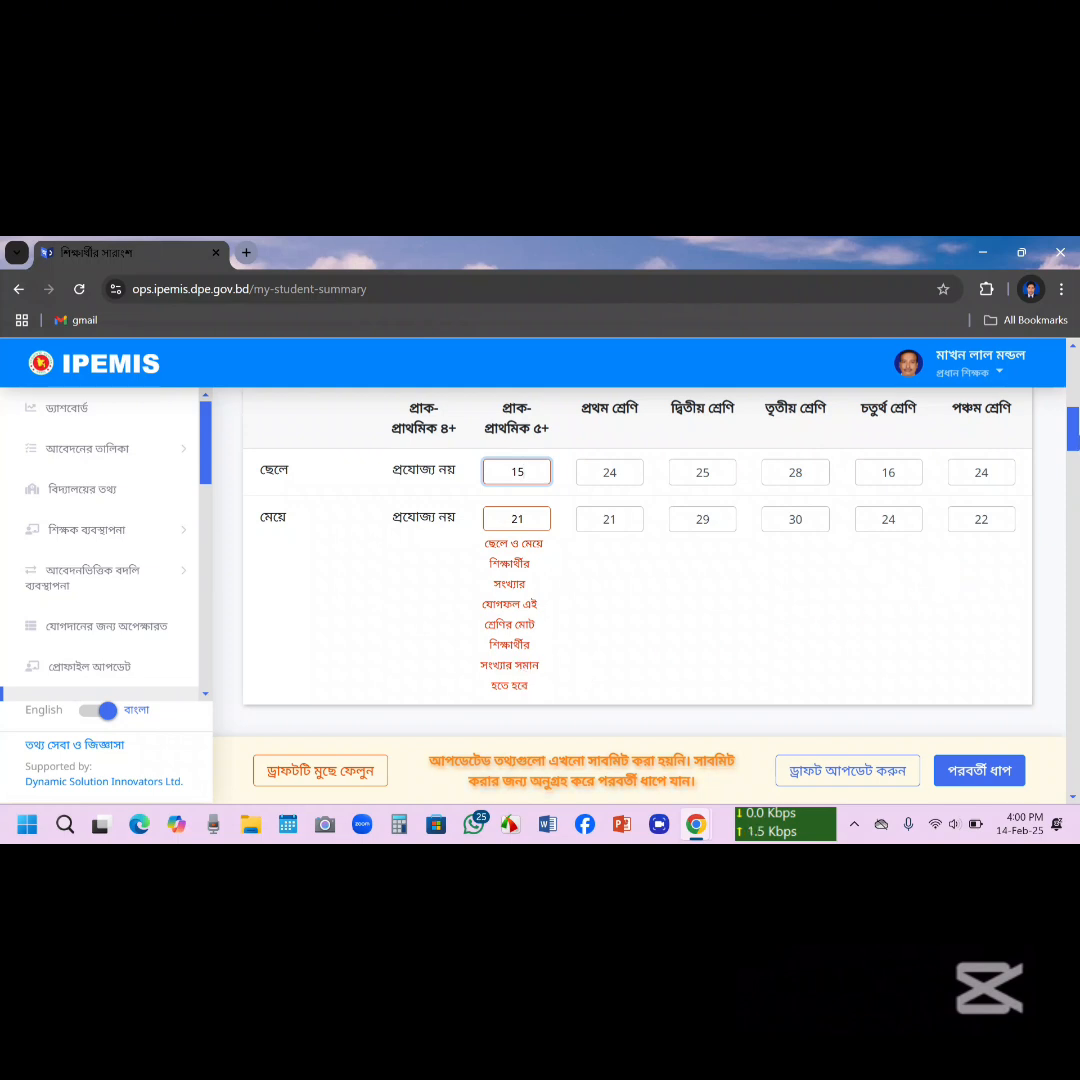
left_click_drag(1078, 434, 1078, 417)
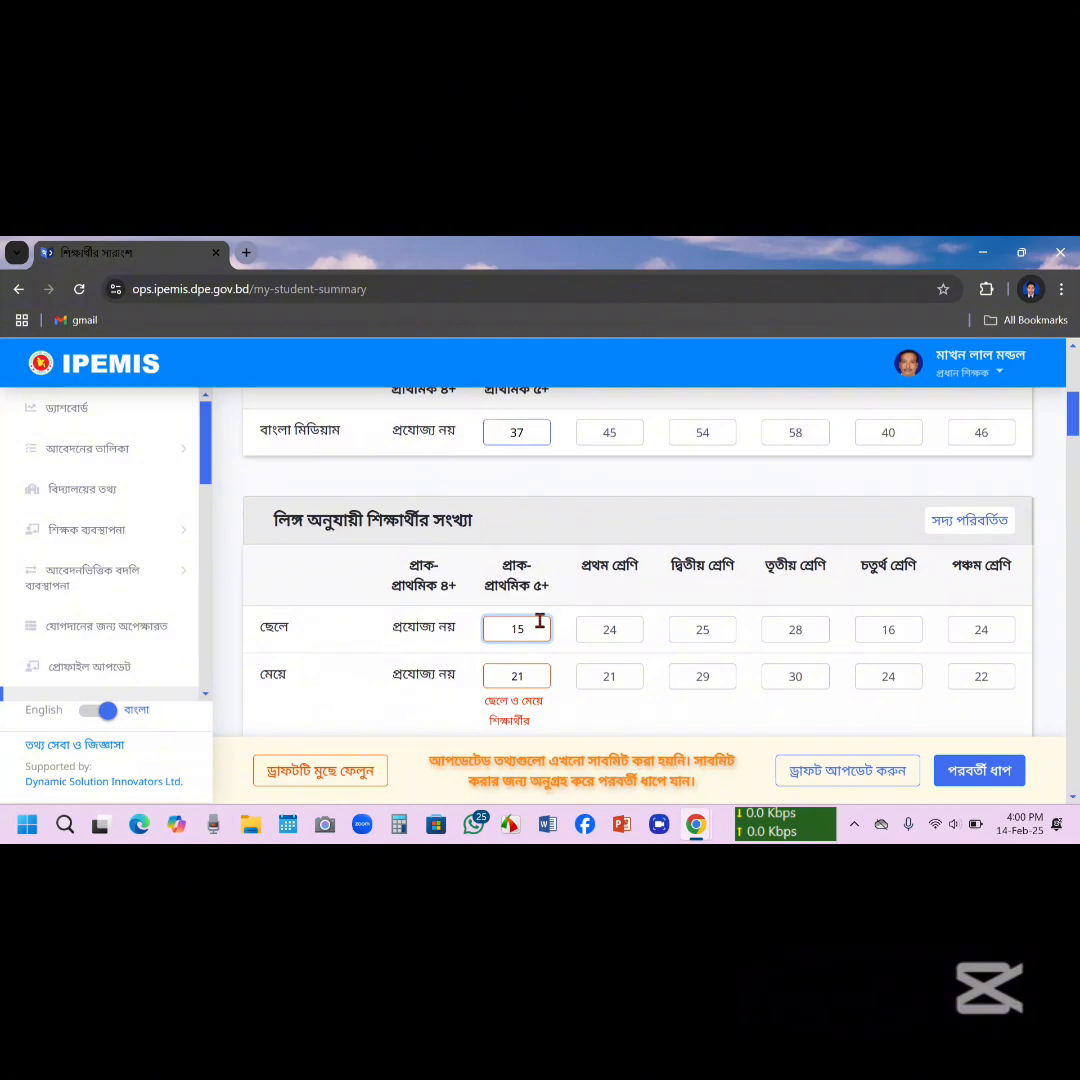
- Set the pre-primary 5+ boys count to 16 in the gender table
key("BackSpace")
type("6")
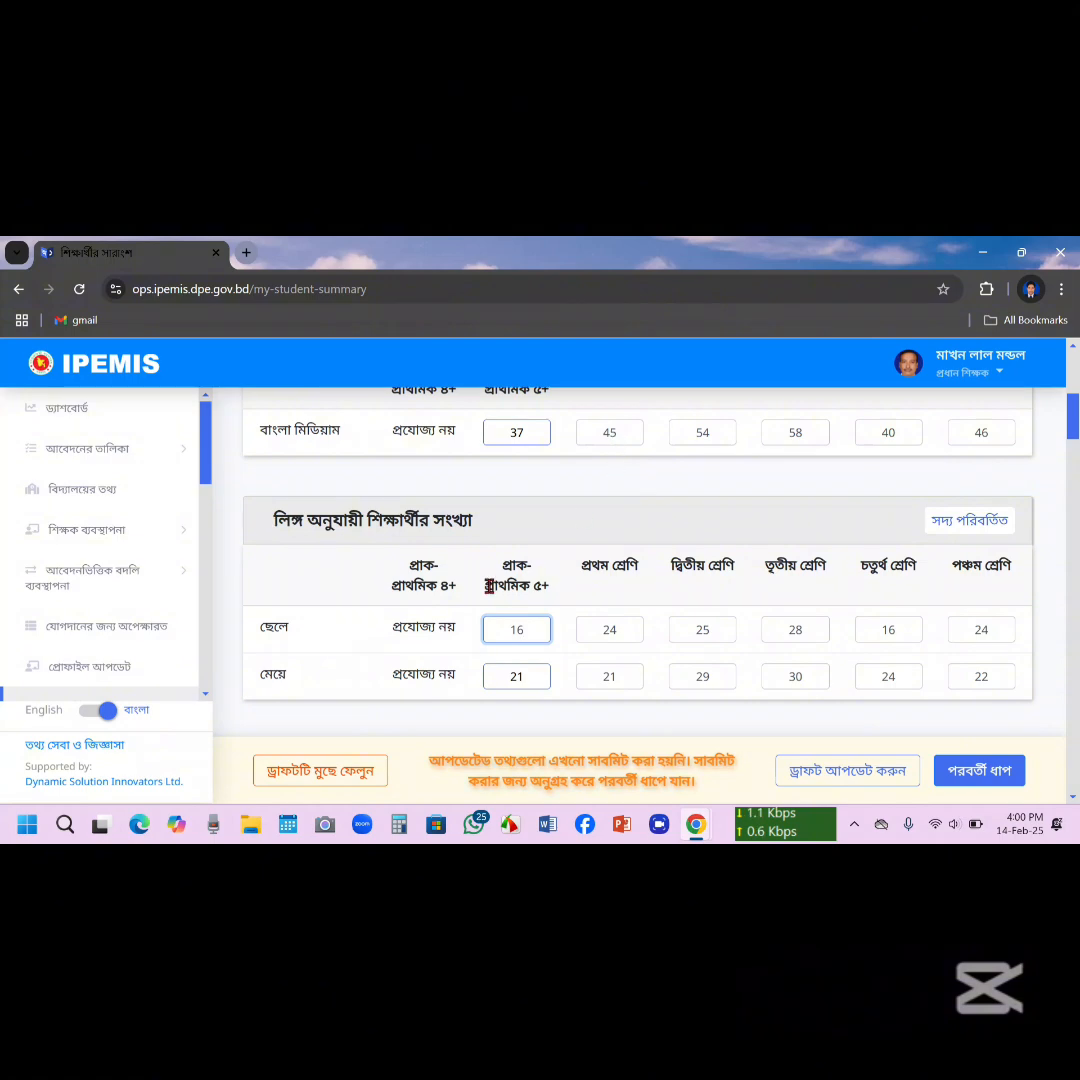
left_click(625, 631)
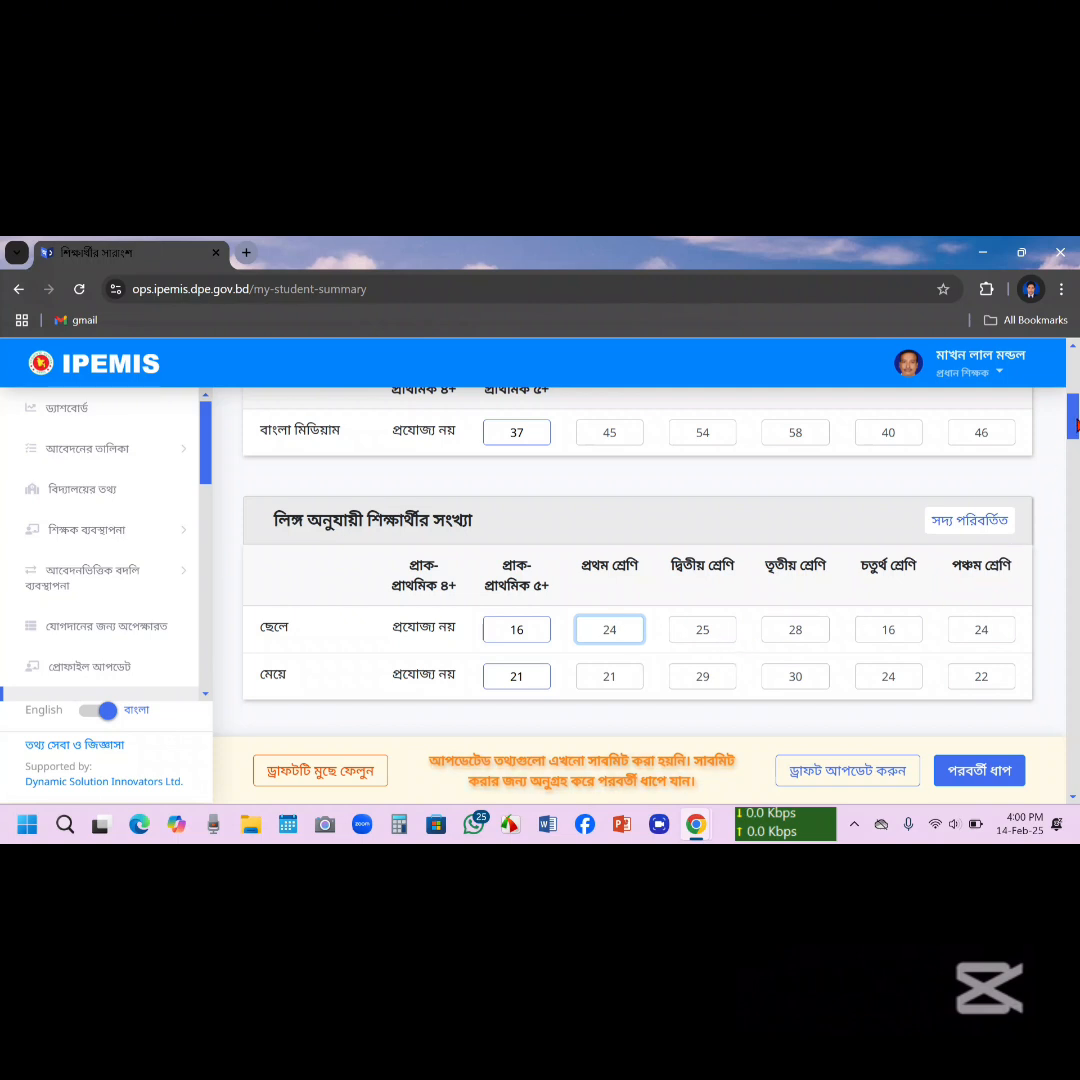
- Try splitting the pre-primary 5+ students by religion as 36 for Islam and 1 for Hindu
left_click_drag(1068, 410, 1070, 443)
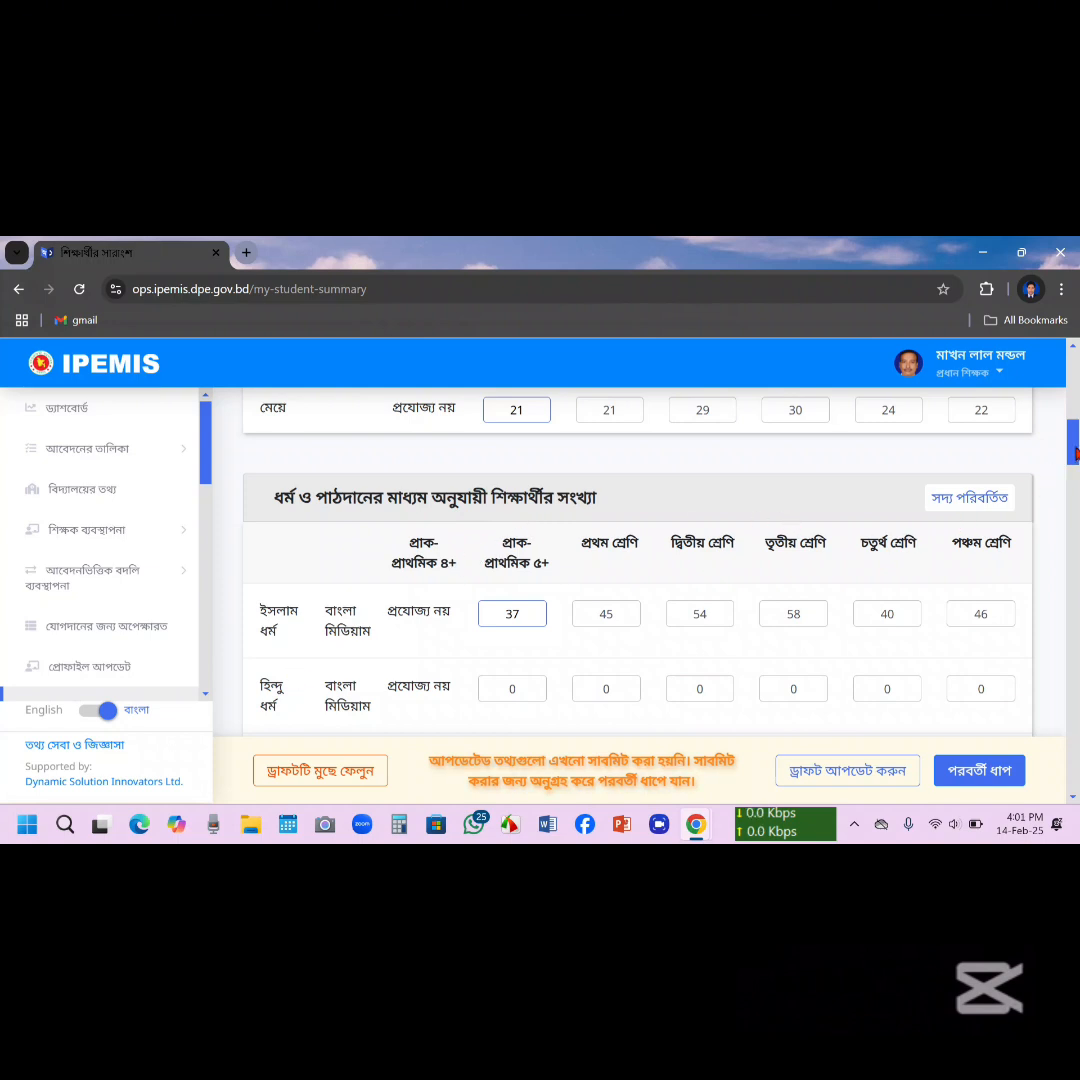
scroll(1072, 450, "down", 1)
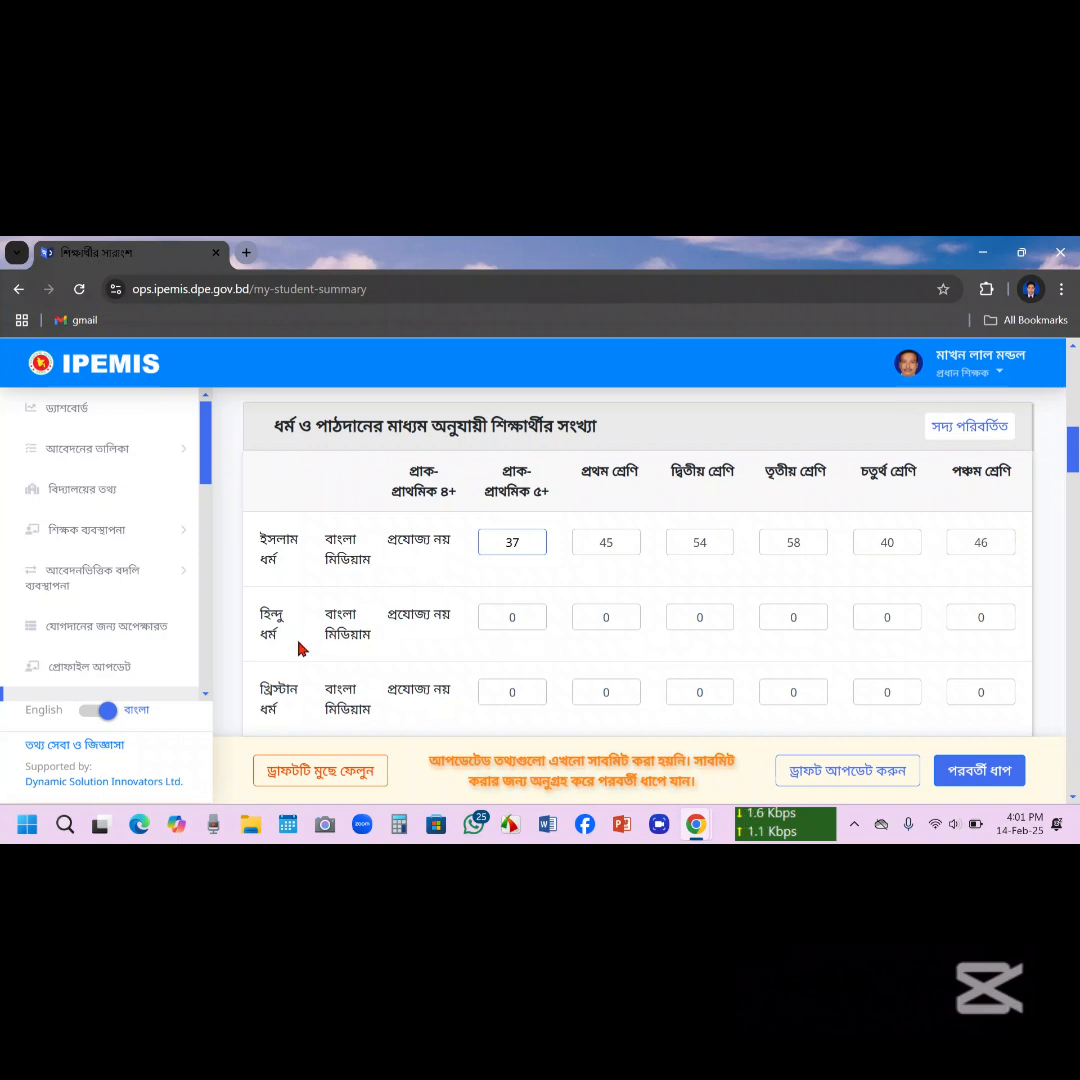
left_click(533, 543)
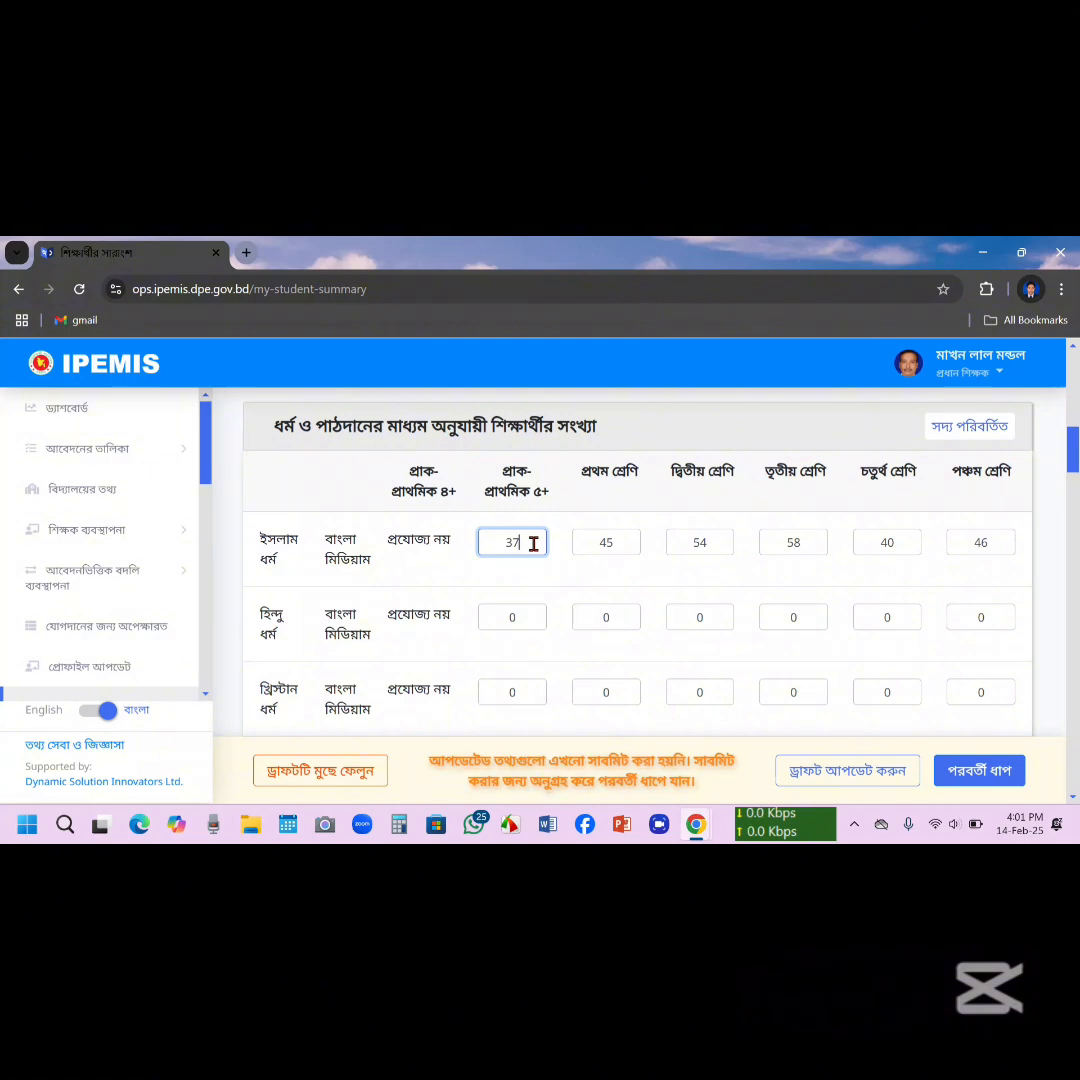
key("BackSpace")
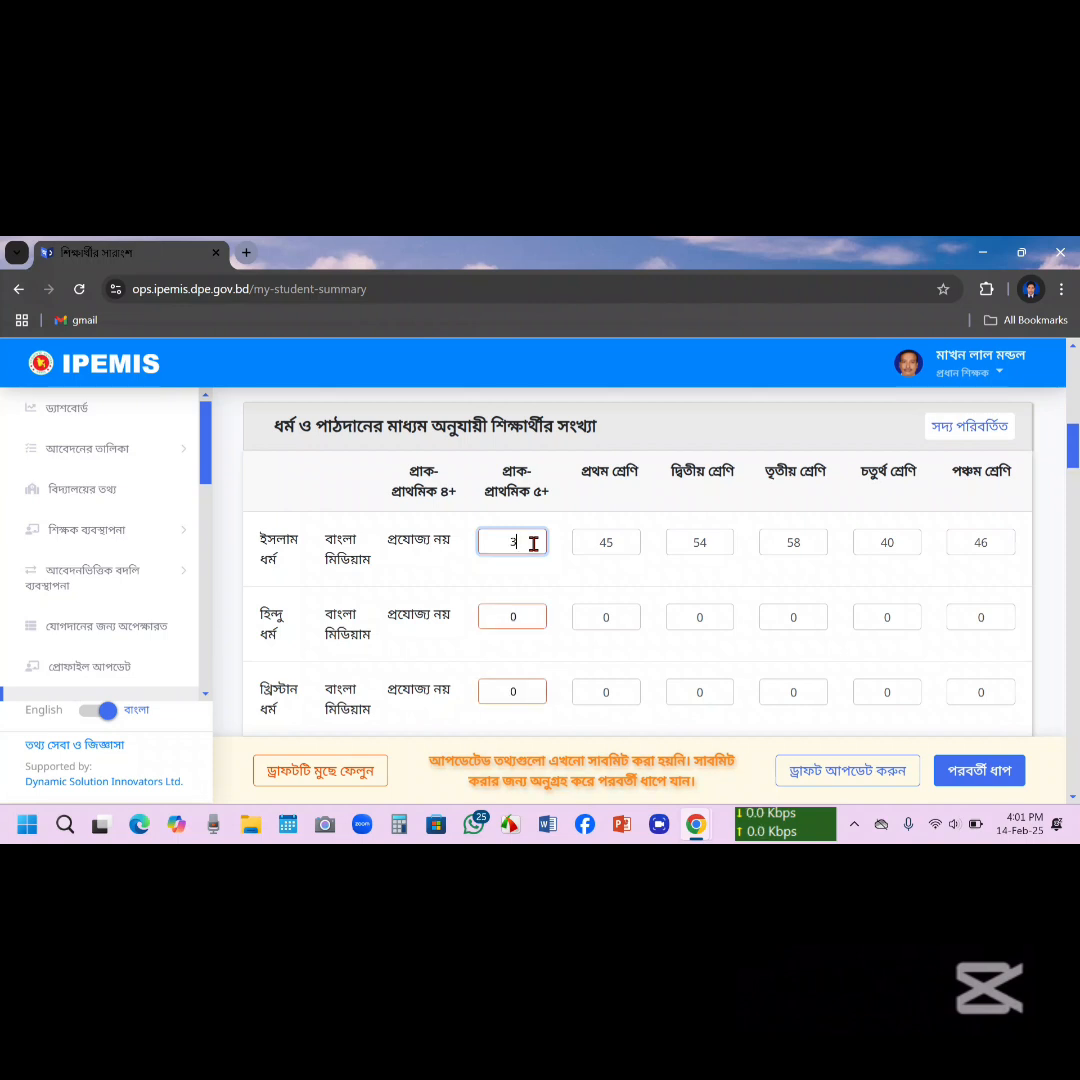
left_click(528, 622)
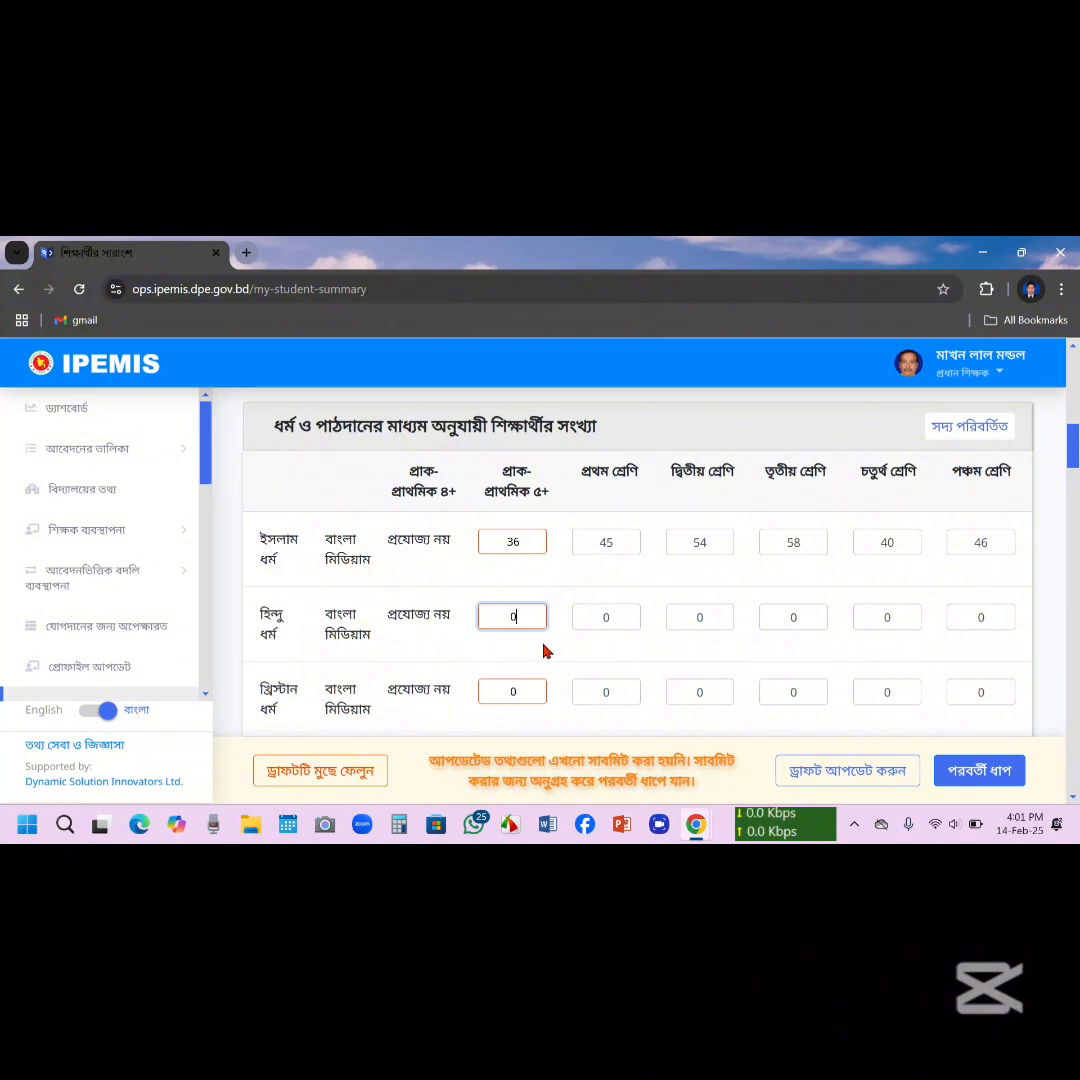
type("1")
- Set the pre-primary 5+ religion counts to 00 for Hindu and 37 for Islam
key("BackSpace")
type("0")
left_click(530, 545)
key("BackSpace")
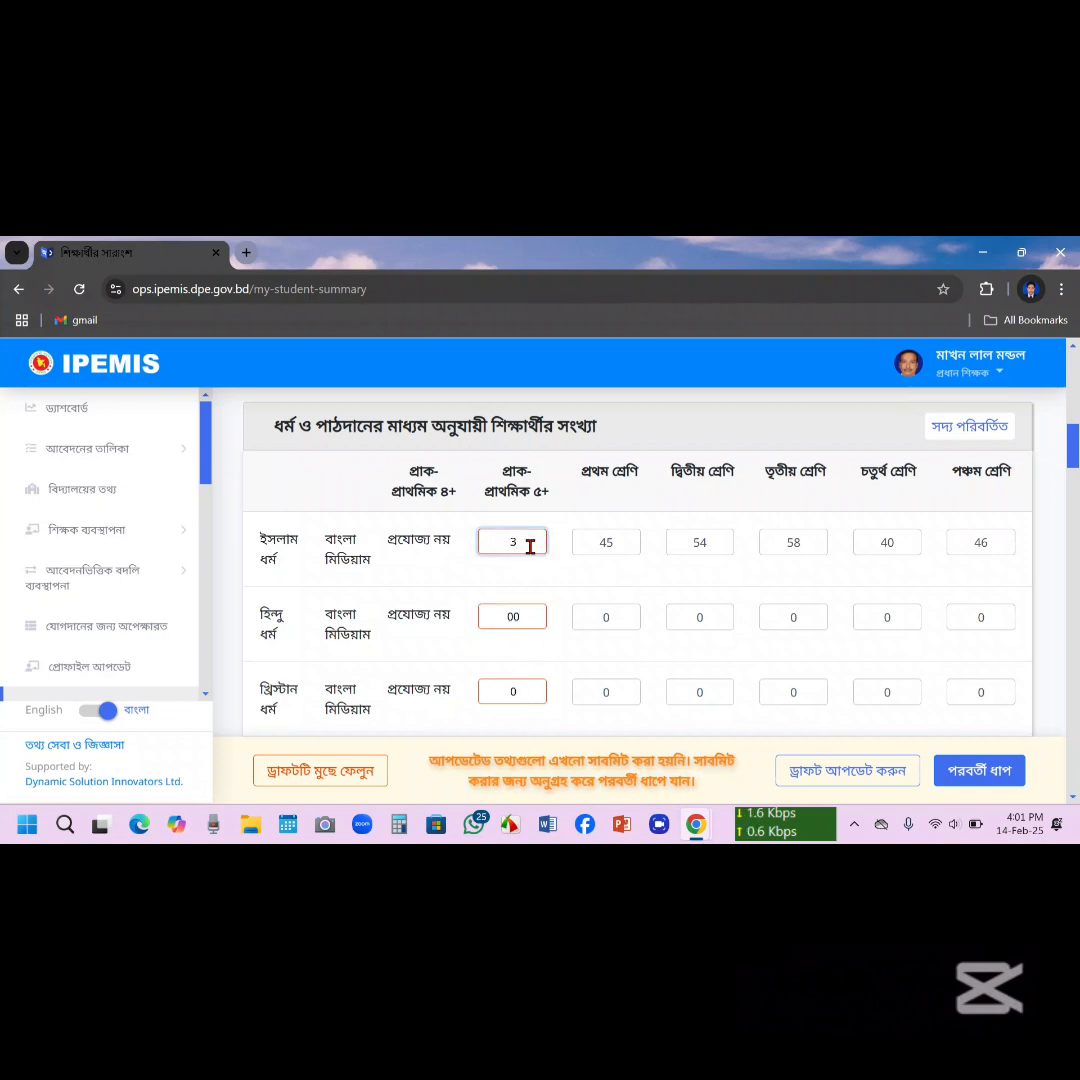
type("7")
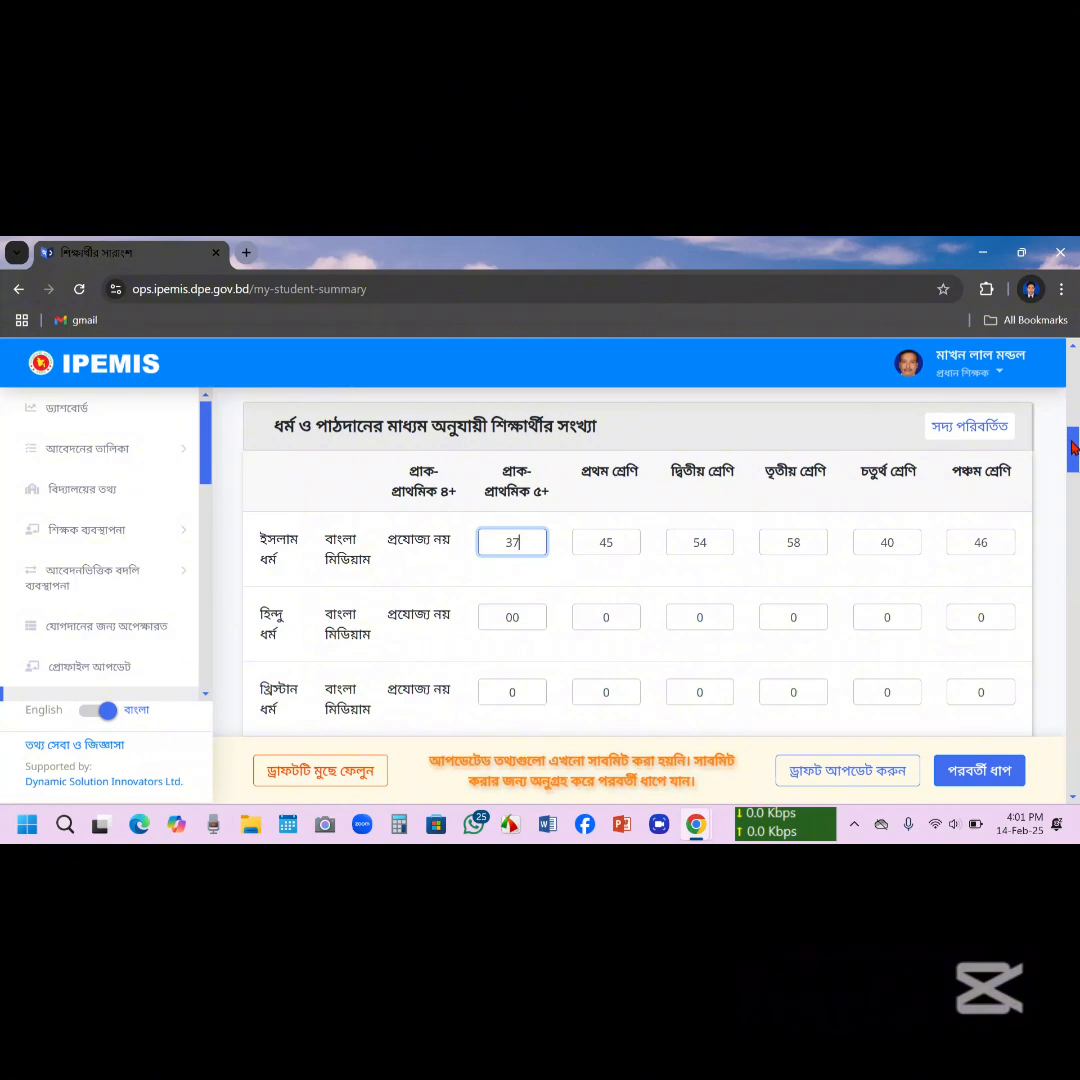
- Set the class one hearing-impairment count to 0 in the special-needs table
left_click_drag(1073, 447, 1075, 476)
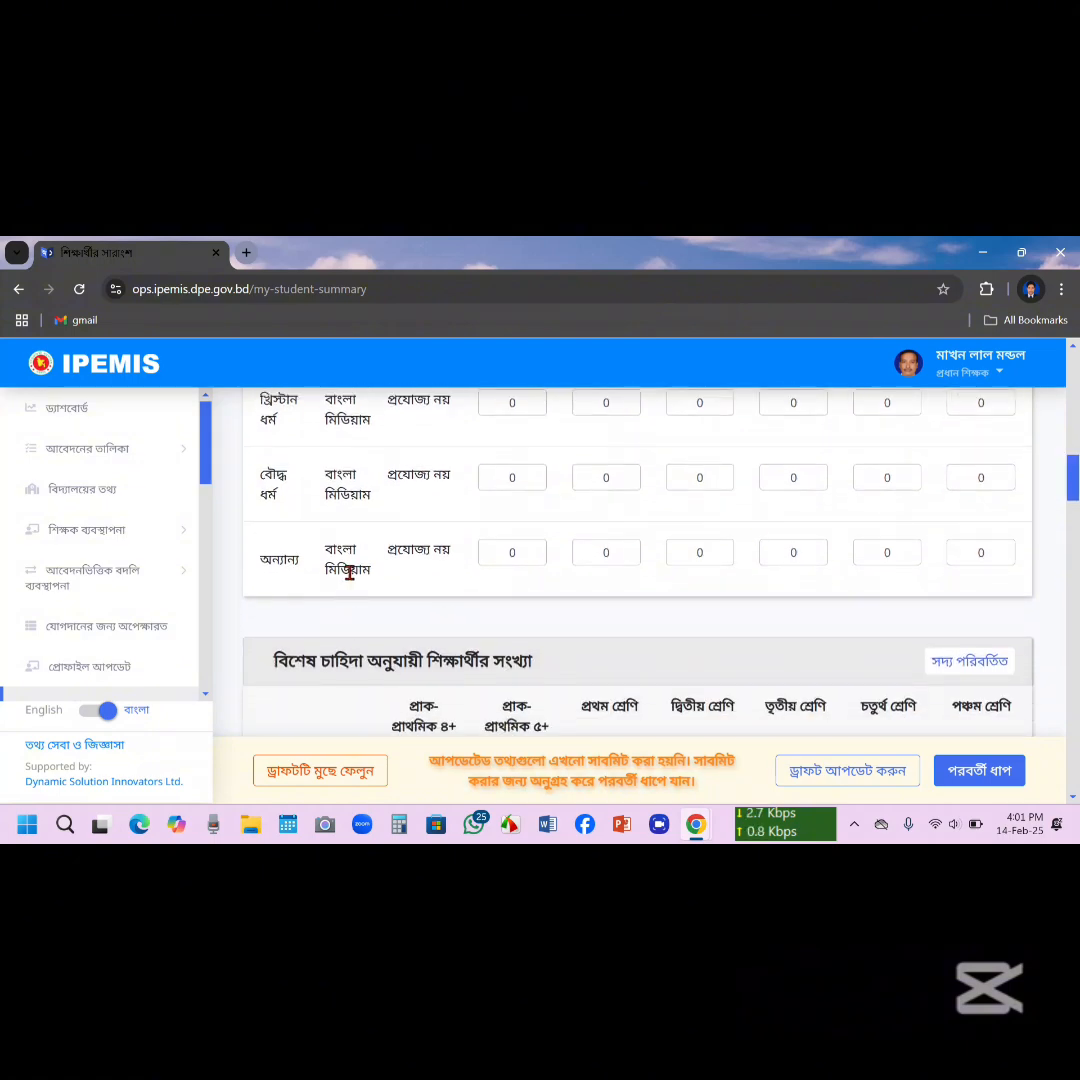
left_click(1072, 481)
left_click_drag(1072, 481, 1072, 504)
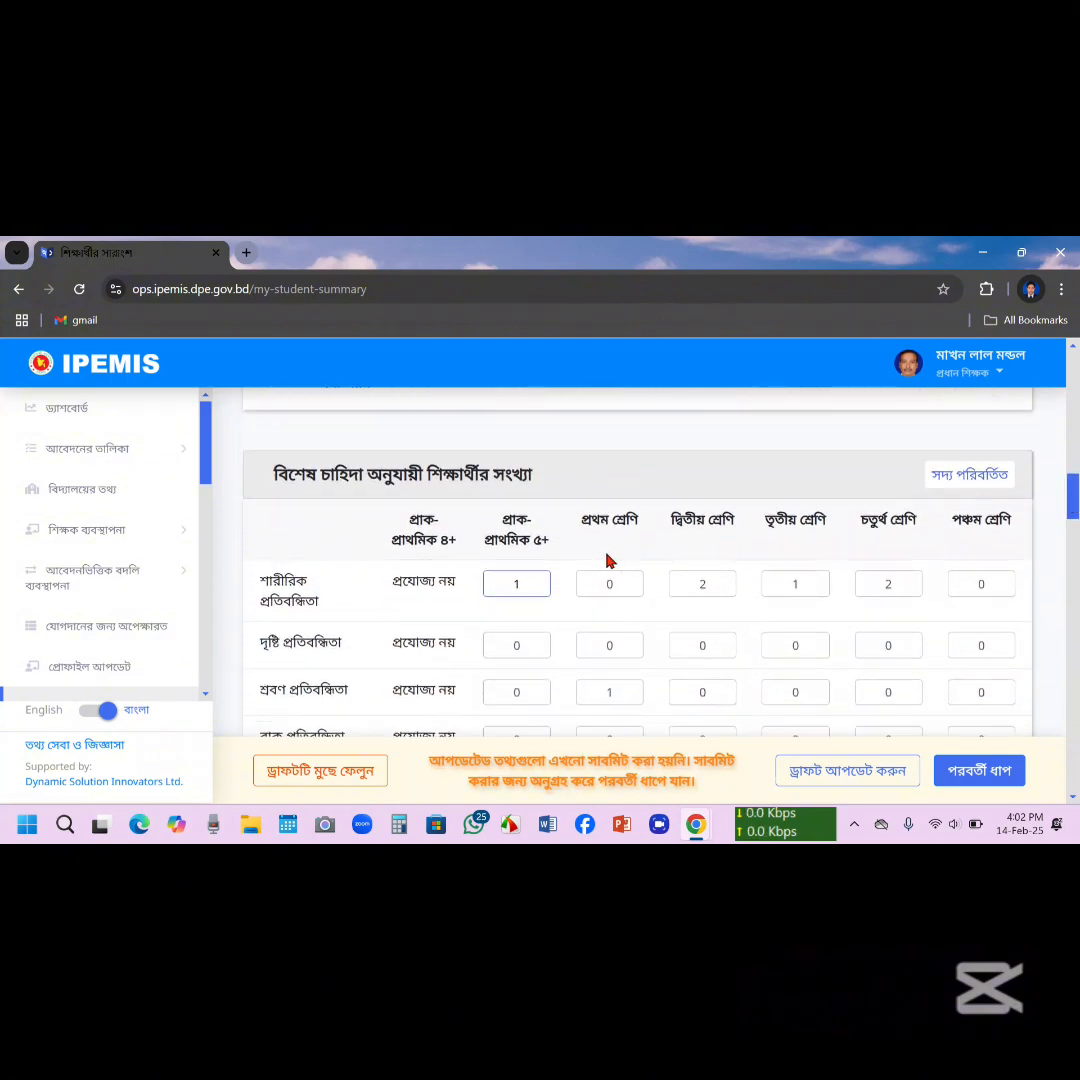
left_click(1073, 497)
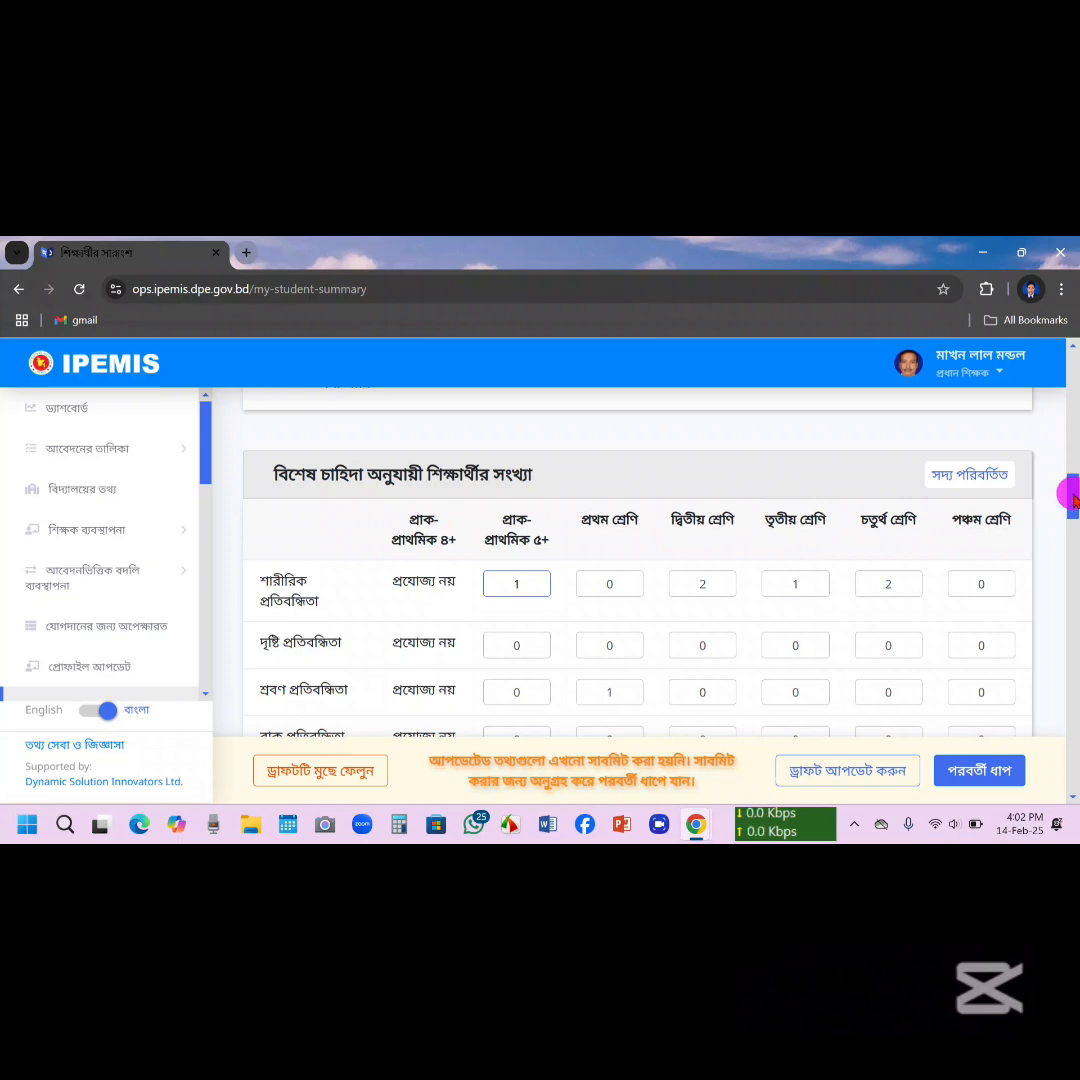
left_click_drag(1073, 497, 1073, 504)
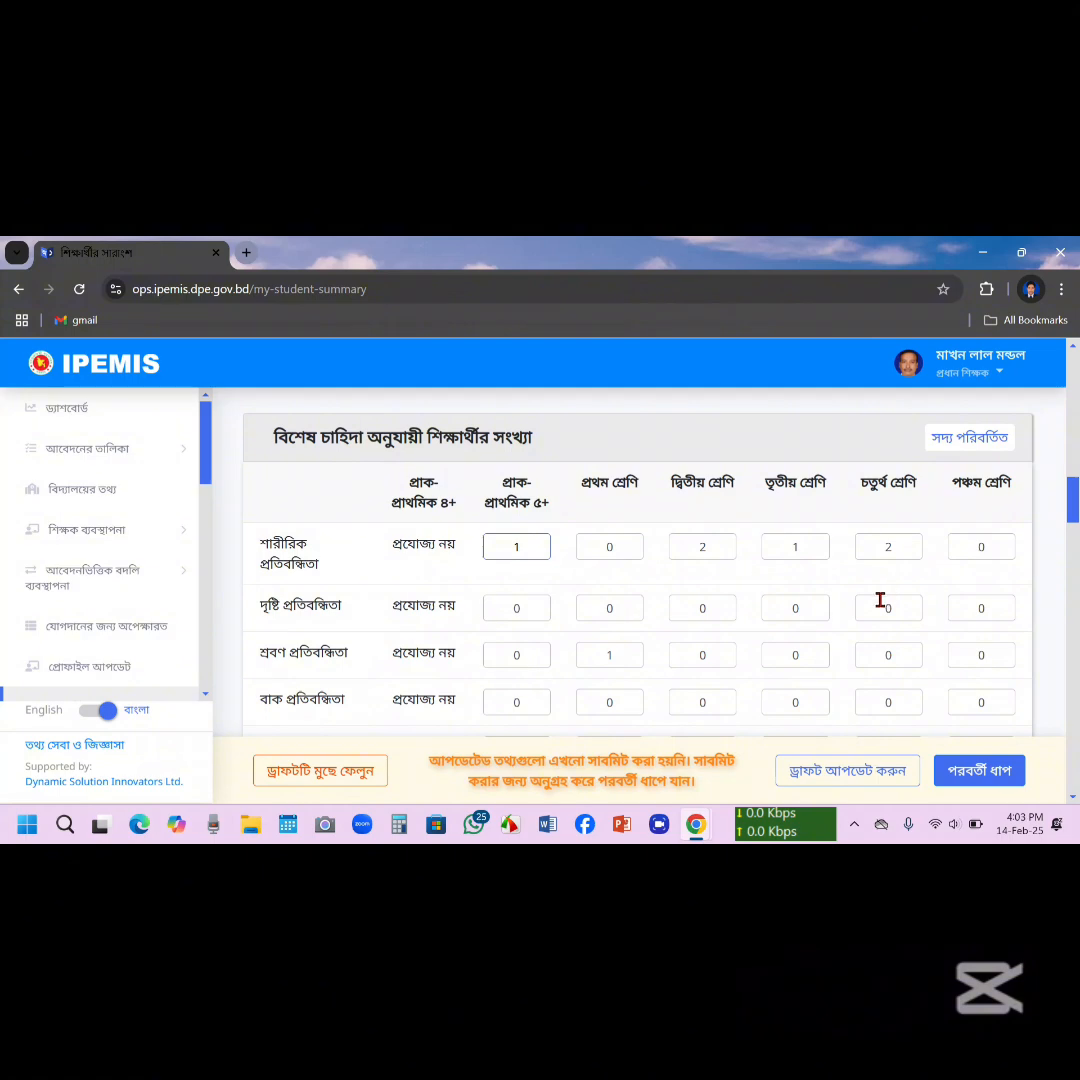
left_click(621, 661)
key("BackSpace")
type("1")
key("BackSpace")
- Set the class four special-needs counts to 01 for visual impairment and 1 for physical disability
left_click(895, 613)
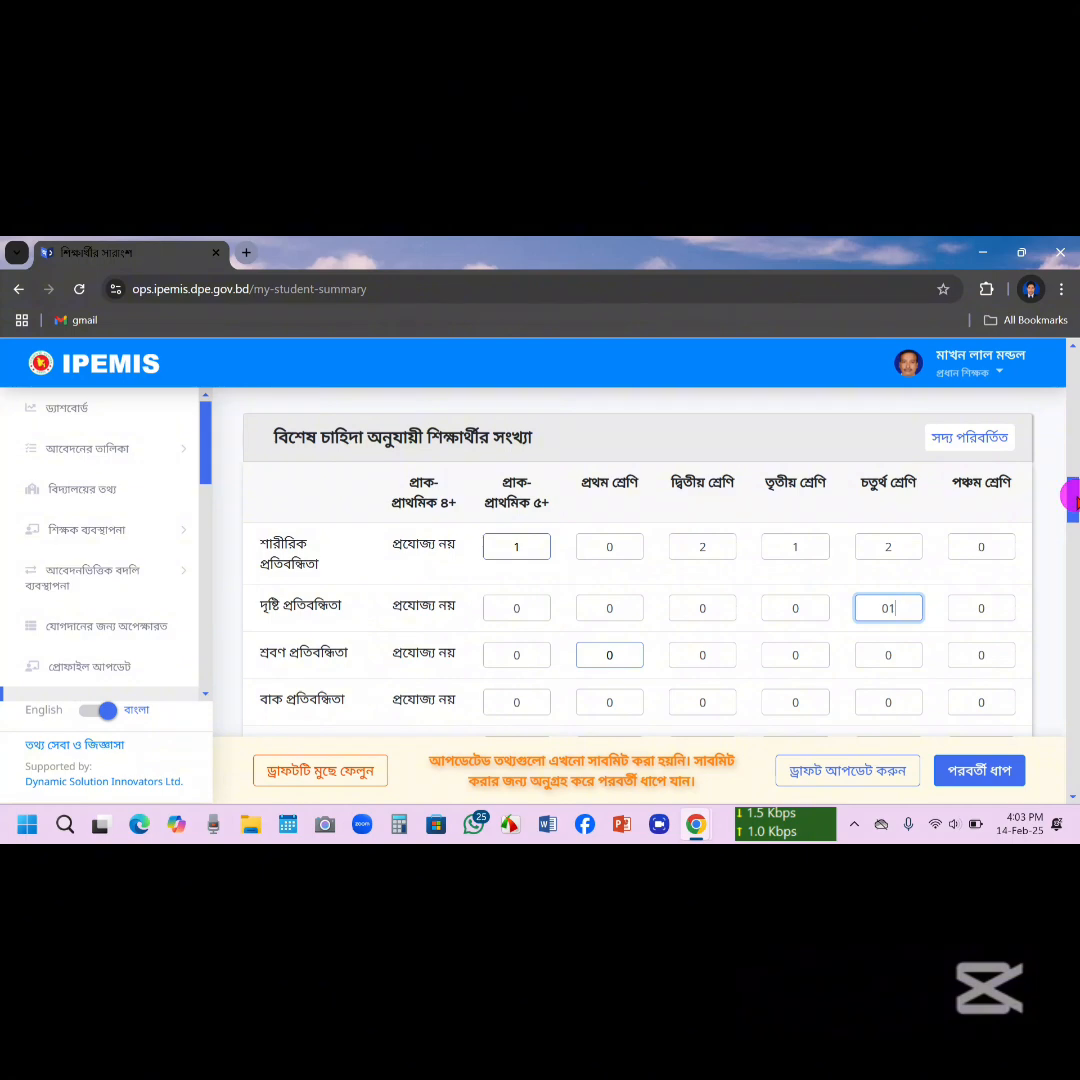
left_click_drag(1076, 500, 1077, 510)
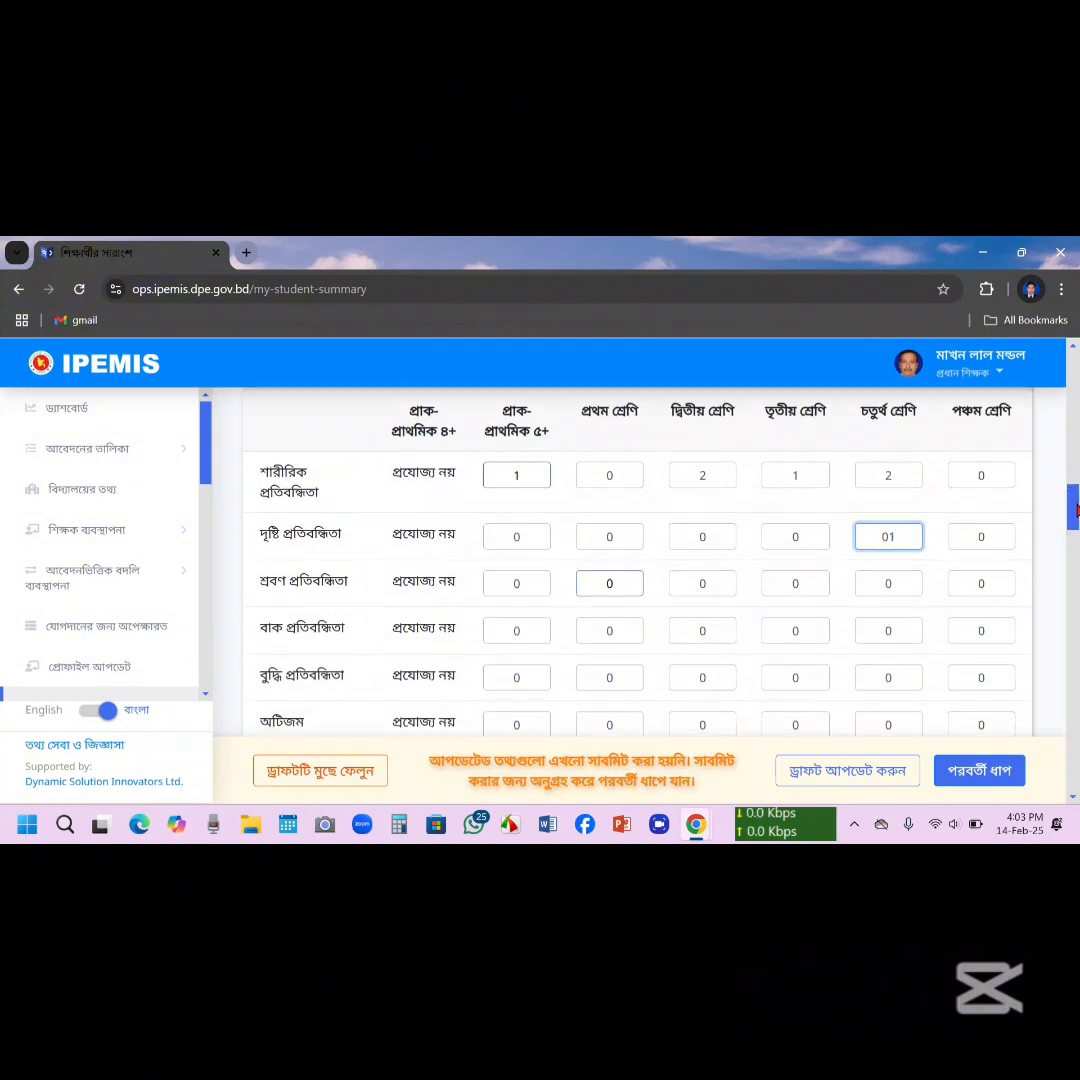
left_click(899, 474)
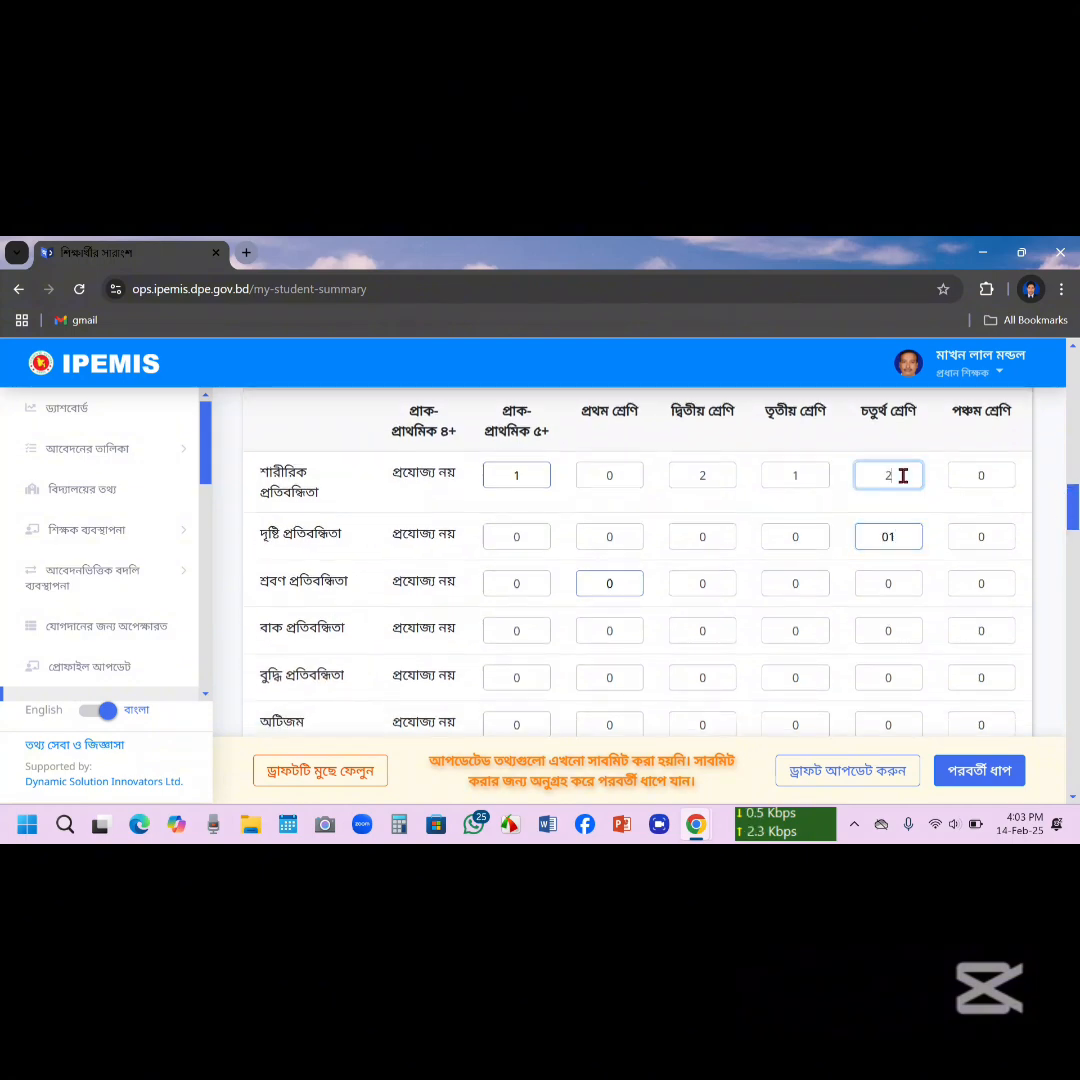
key("BackSpace")
type("1")
- Review the ethnicity table and the table of newly admitted, repeating and promoted students against the class totals
left_click_drag(1072, 510, 1072, 552)
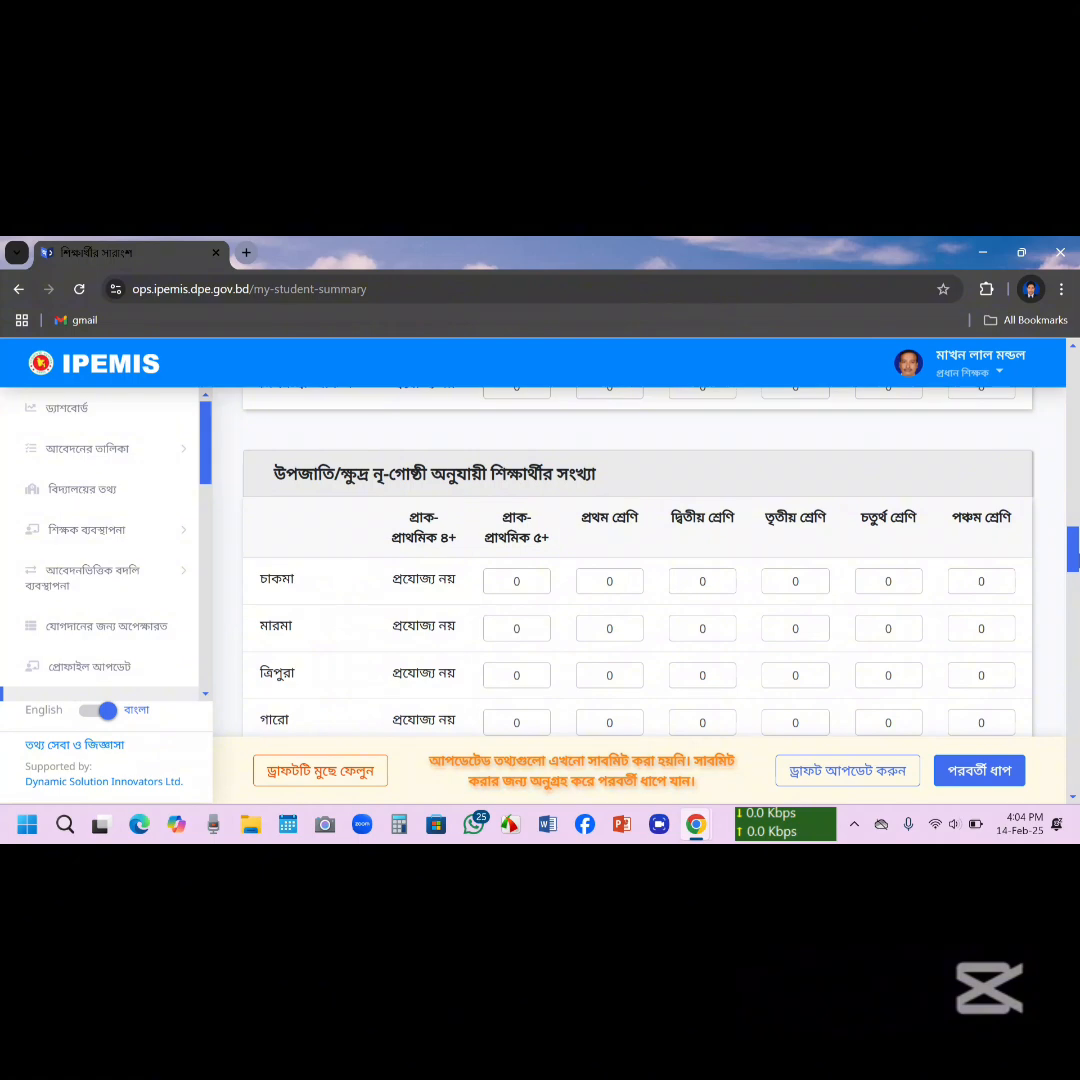
left_click_drag(1071, 551, 1072, 560)
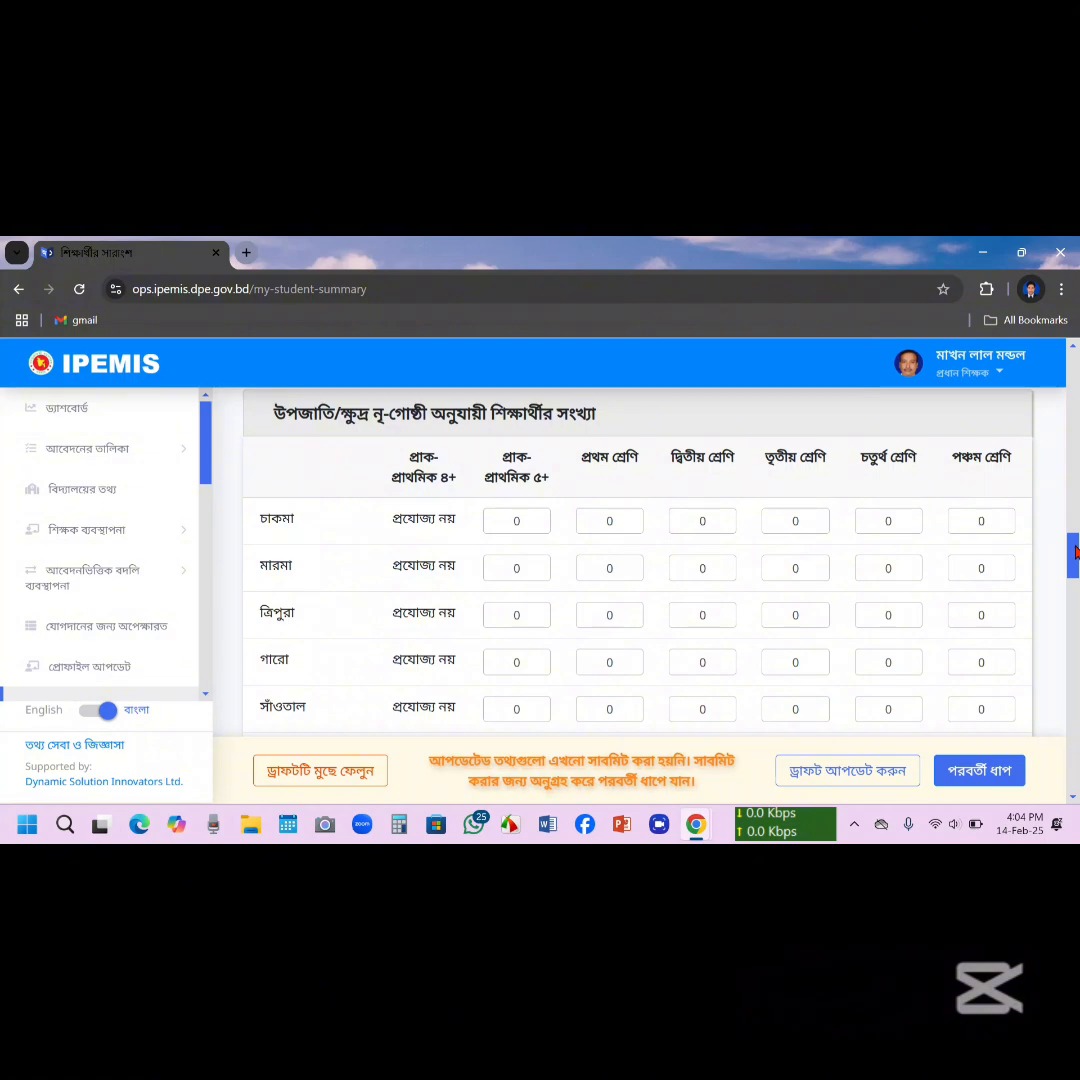
left_click_drag(1075, 550, 1072, 722)
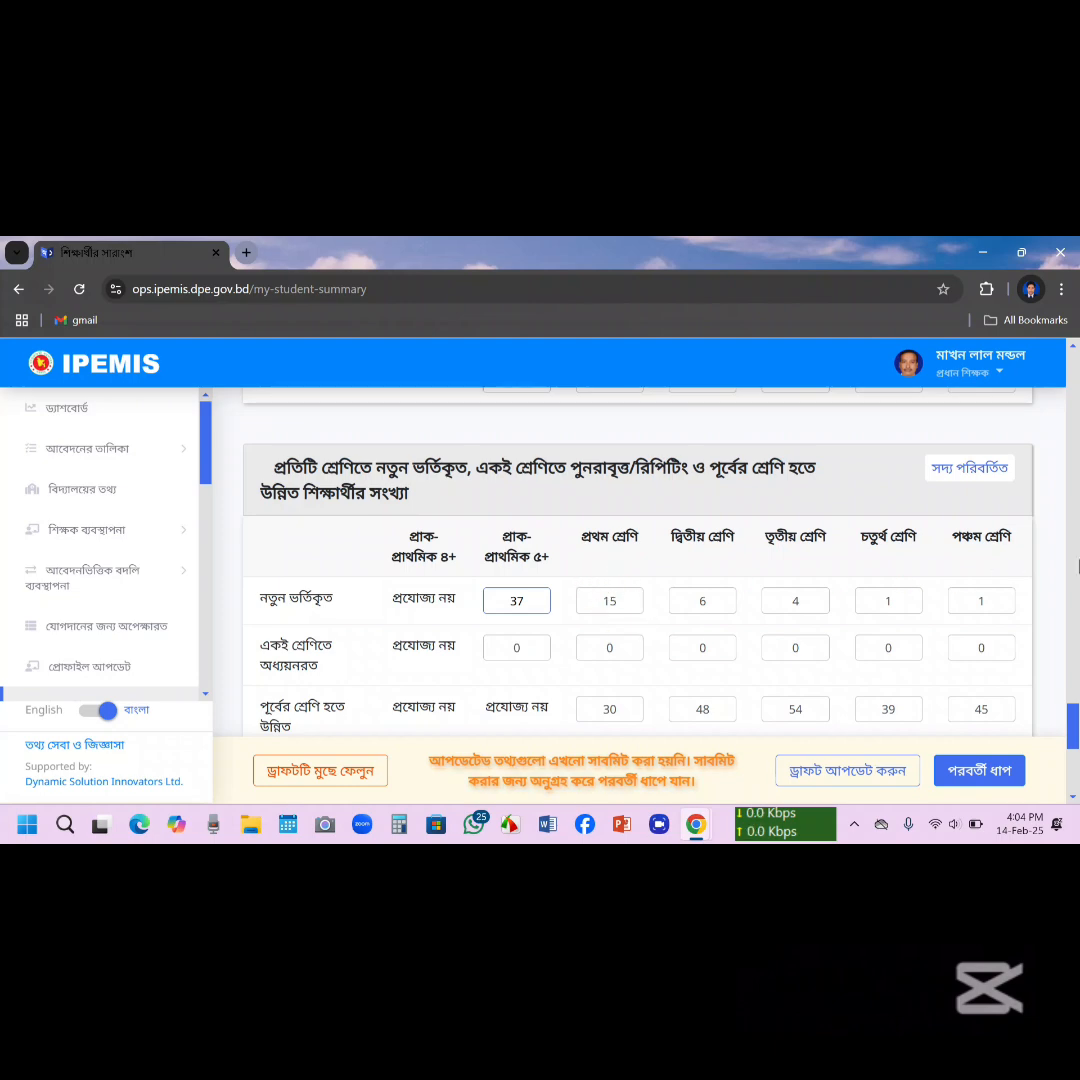
left_click_drag(1071, 724, 1050, 386)
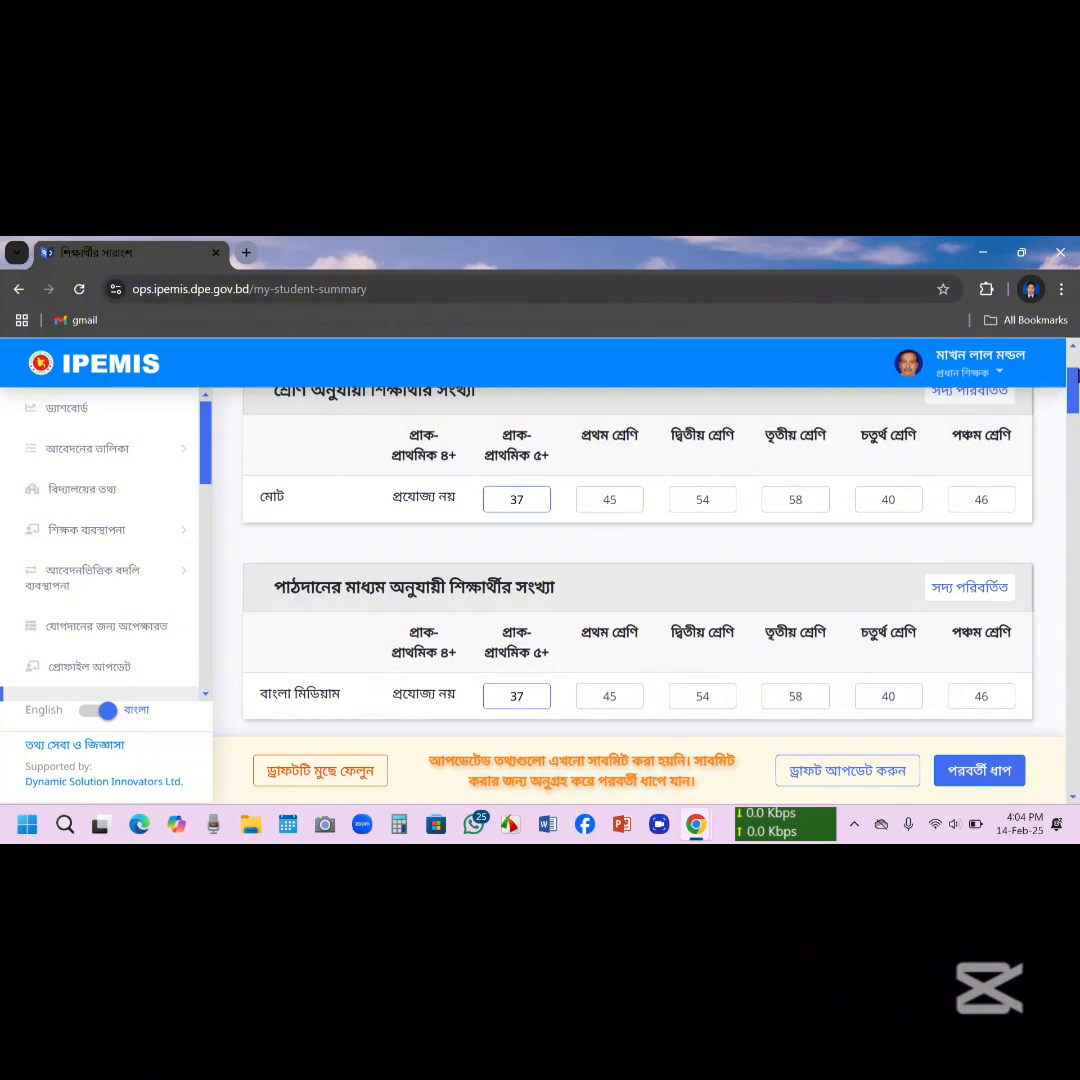
left_click_drag(1076, 385, 1072, 724)
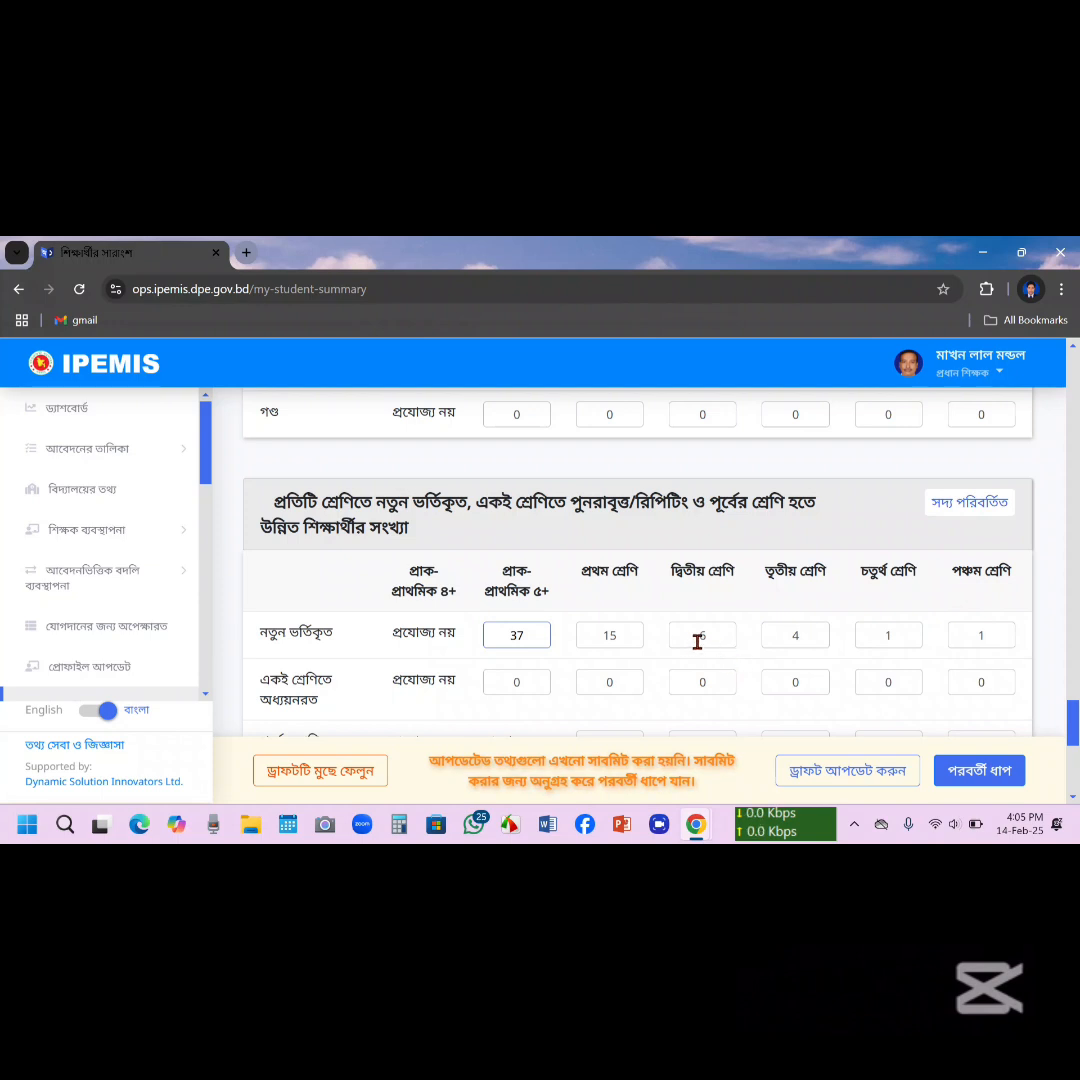
left_click_drag(1074, 716, 1072, 722)
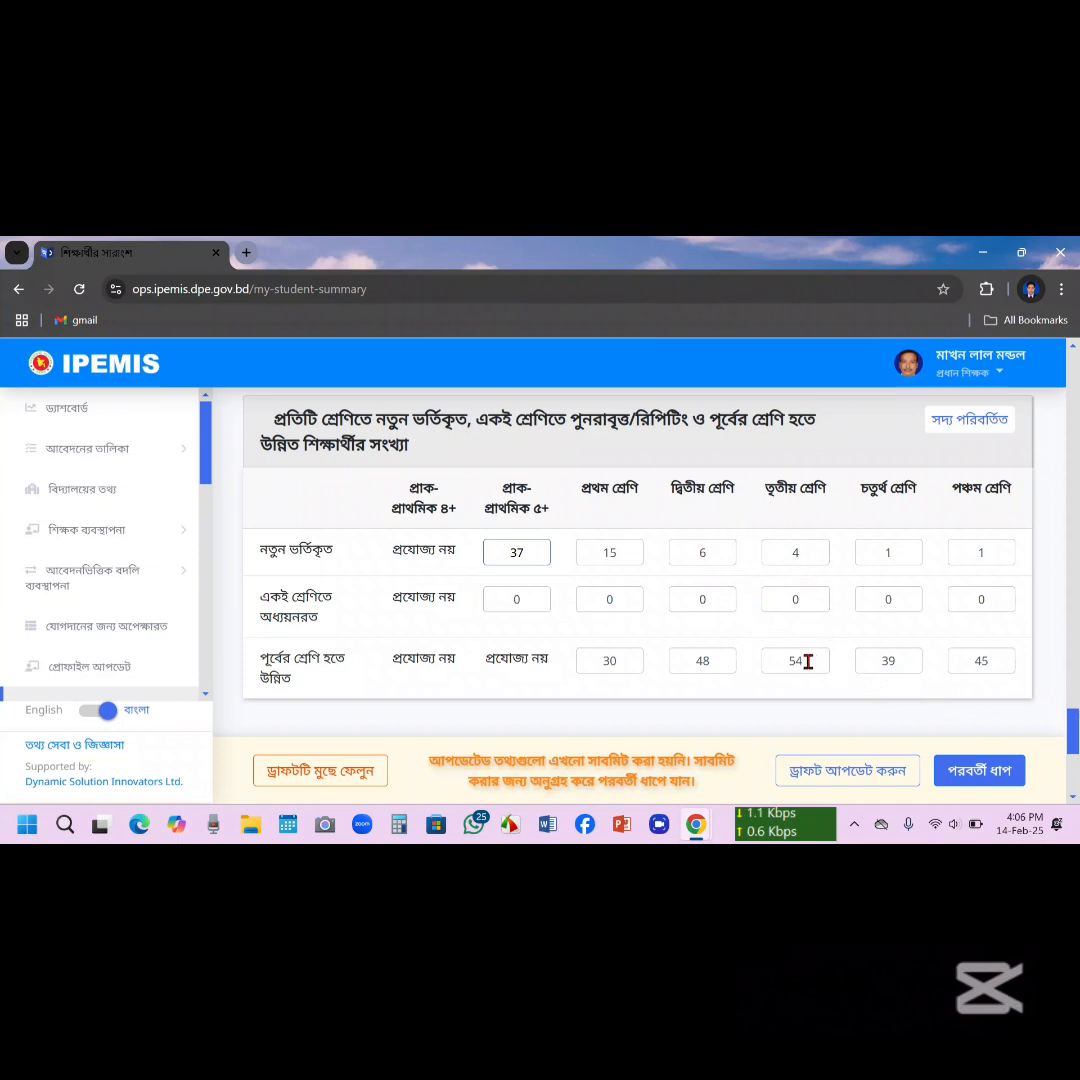
- Try setting the class three count of students promoted from the previous class to 55
left_click(807, 661)
key("BackSpace")
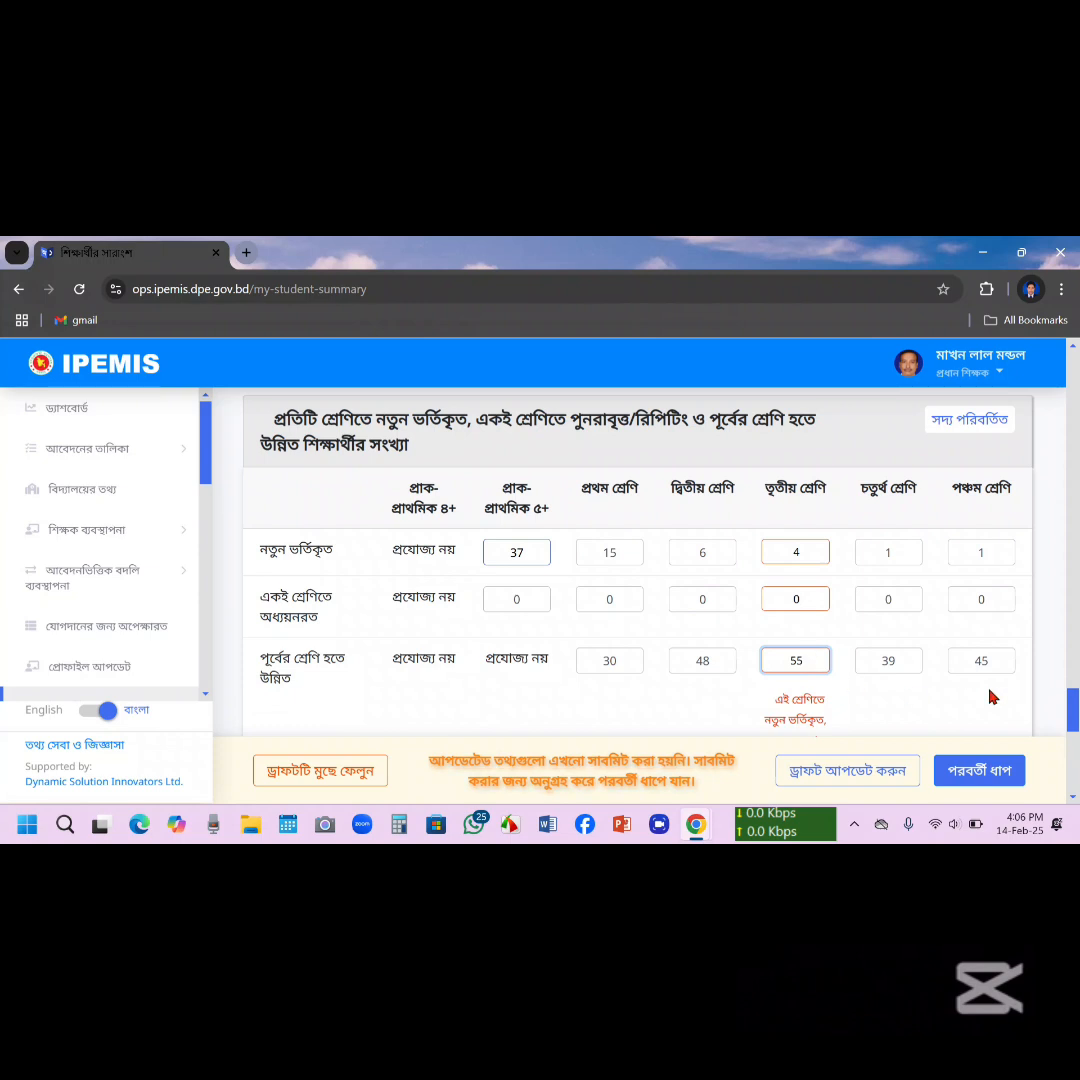
scroll(1071, 707, "down", 2)
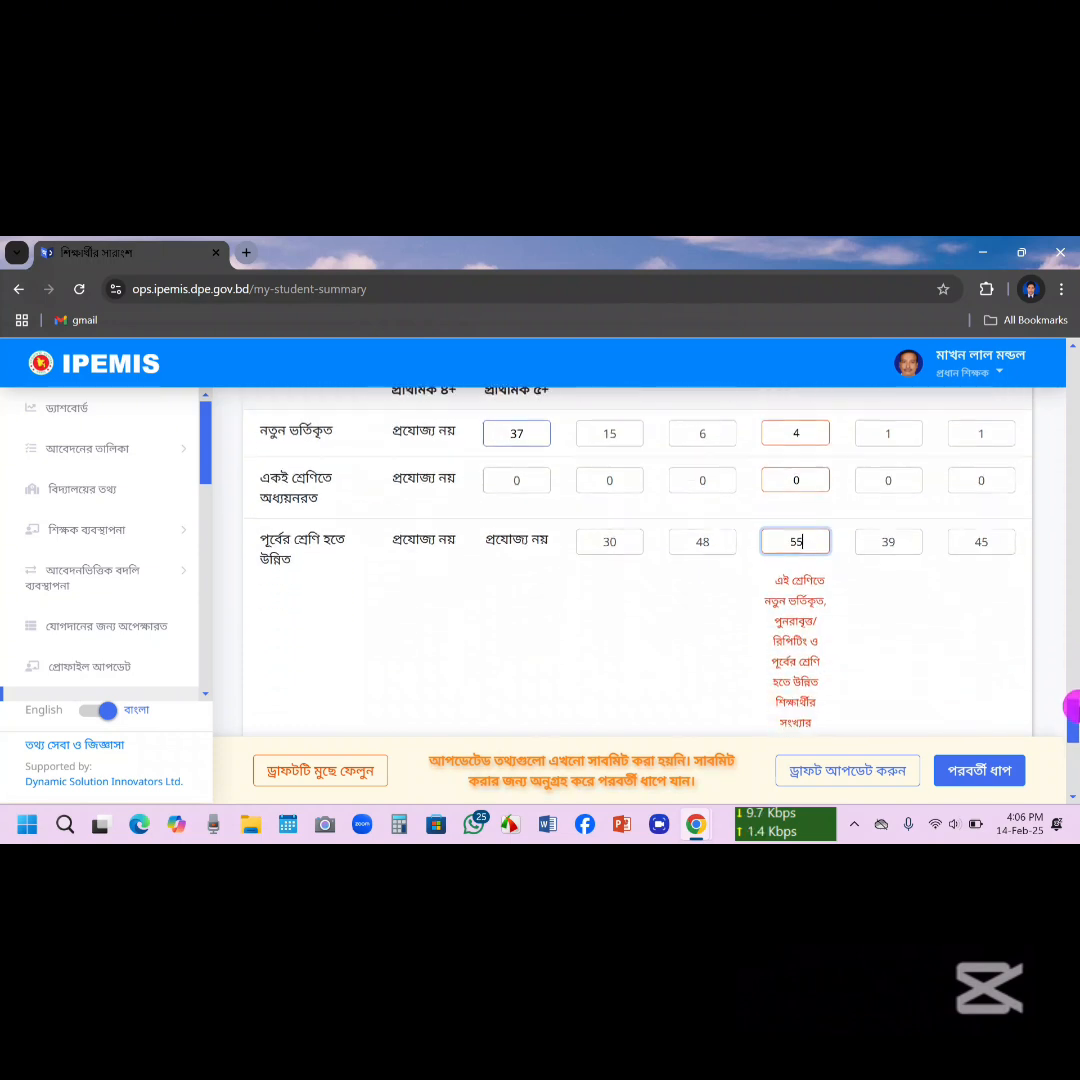
left_click_drag(1076, 707, 1076, 708)
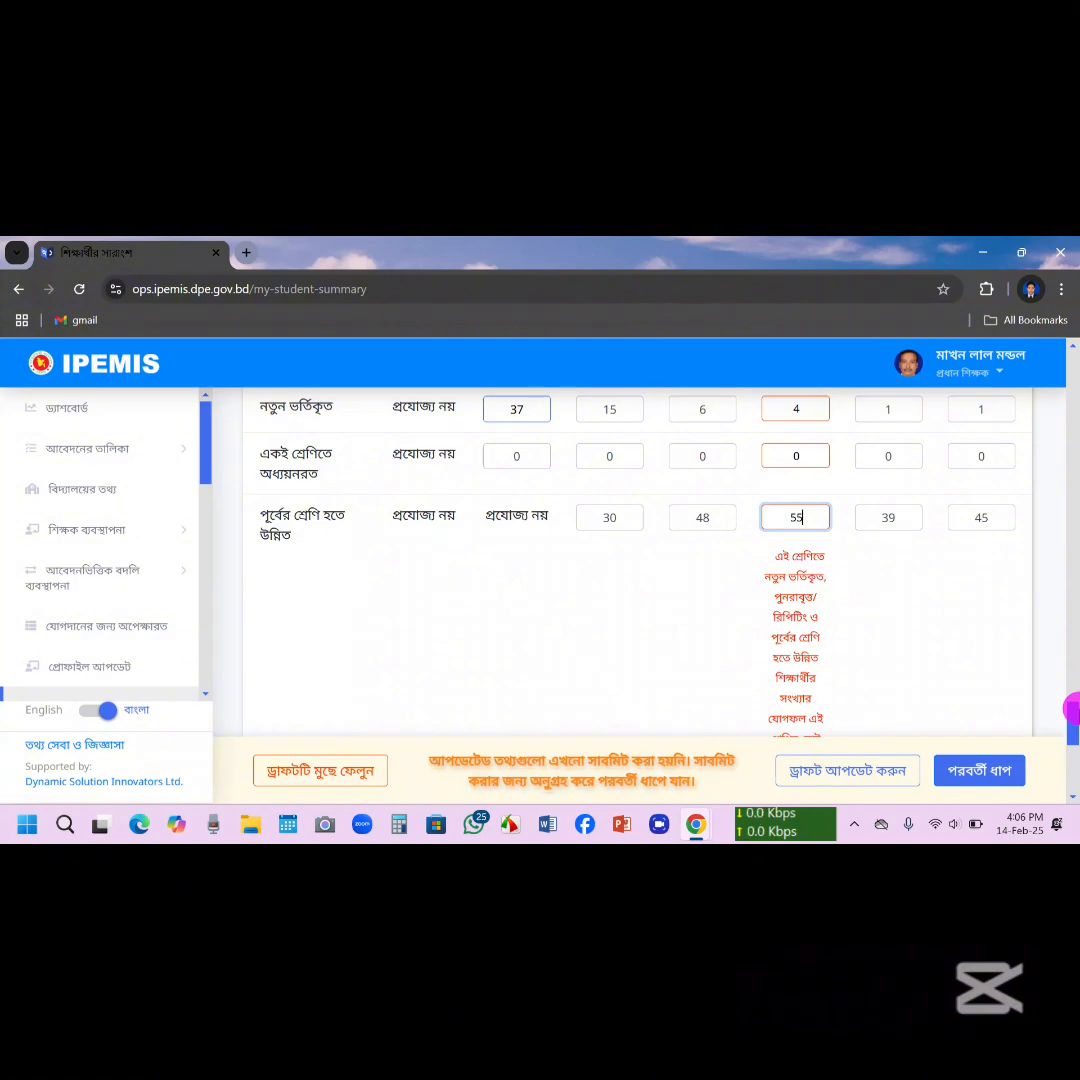
left_click_drag(1072, 709, 1076, 706)
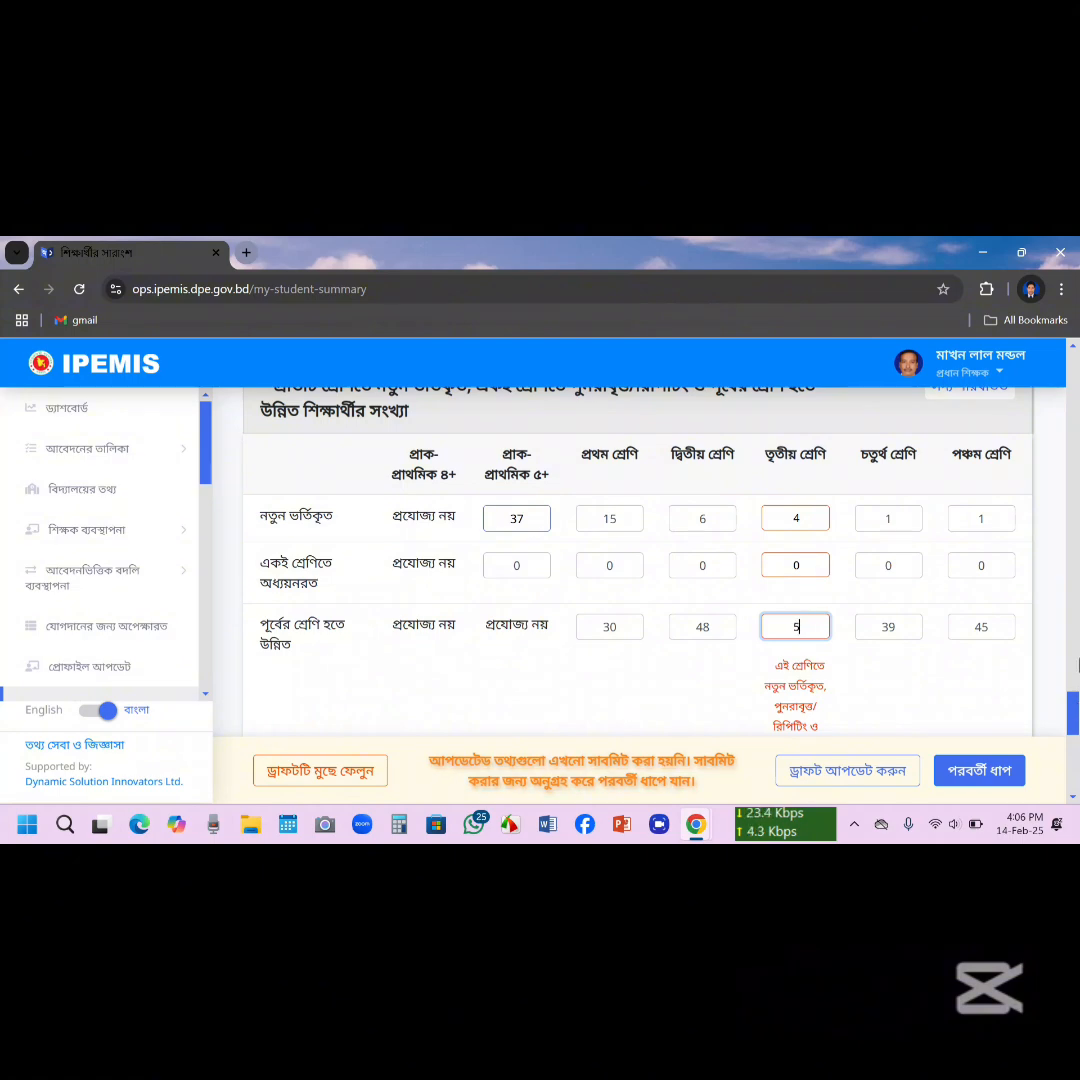
- Set the class three count of students promoted from the previous class back to 54
left_click(1072, 665)
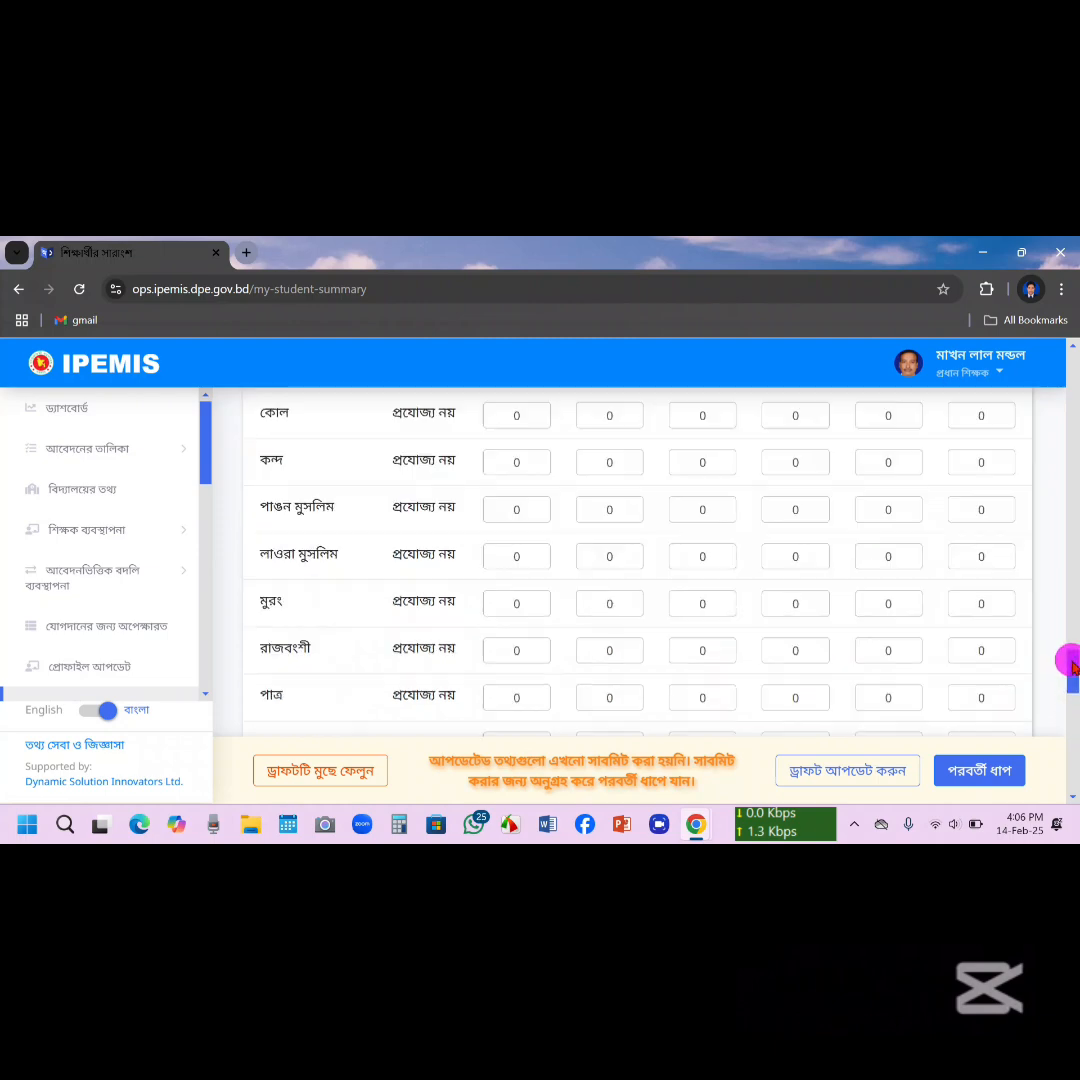
left_click_drag(1072, 665, 1073, 715)
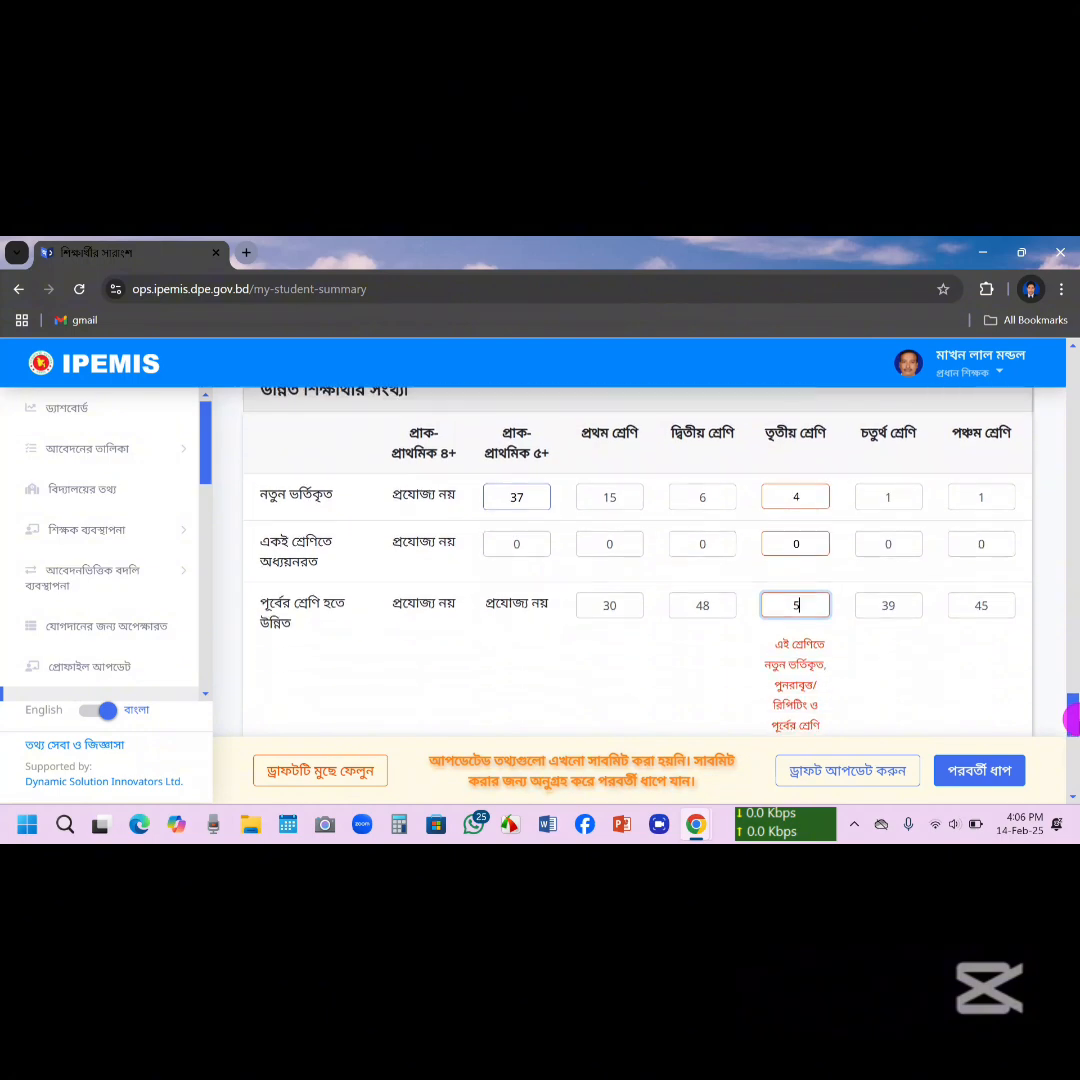
type("4")
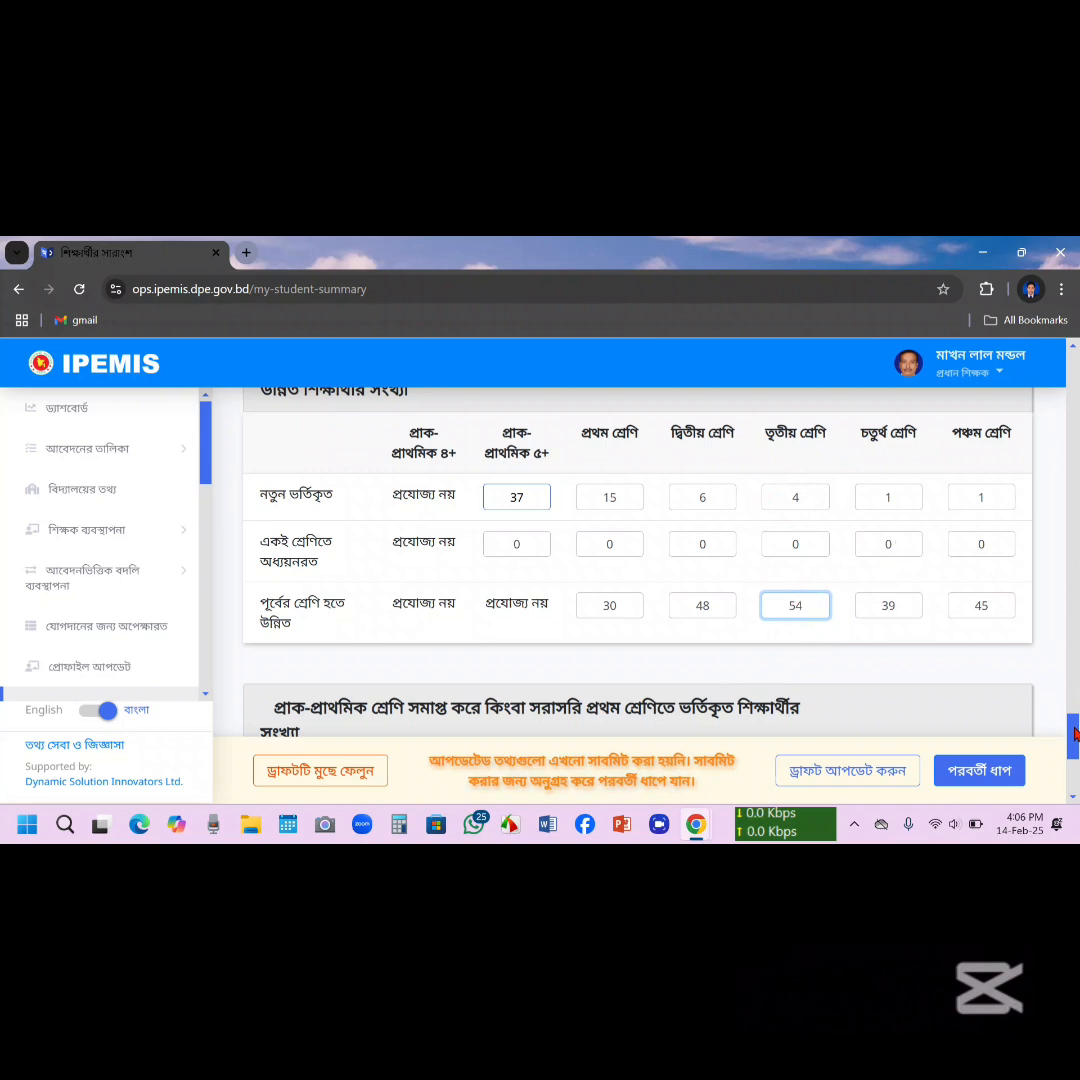
- Try setting the count of students promoted to class one after completing pre-primary at this school to 32
left_click_drag(1073, 733, 1075, 760)
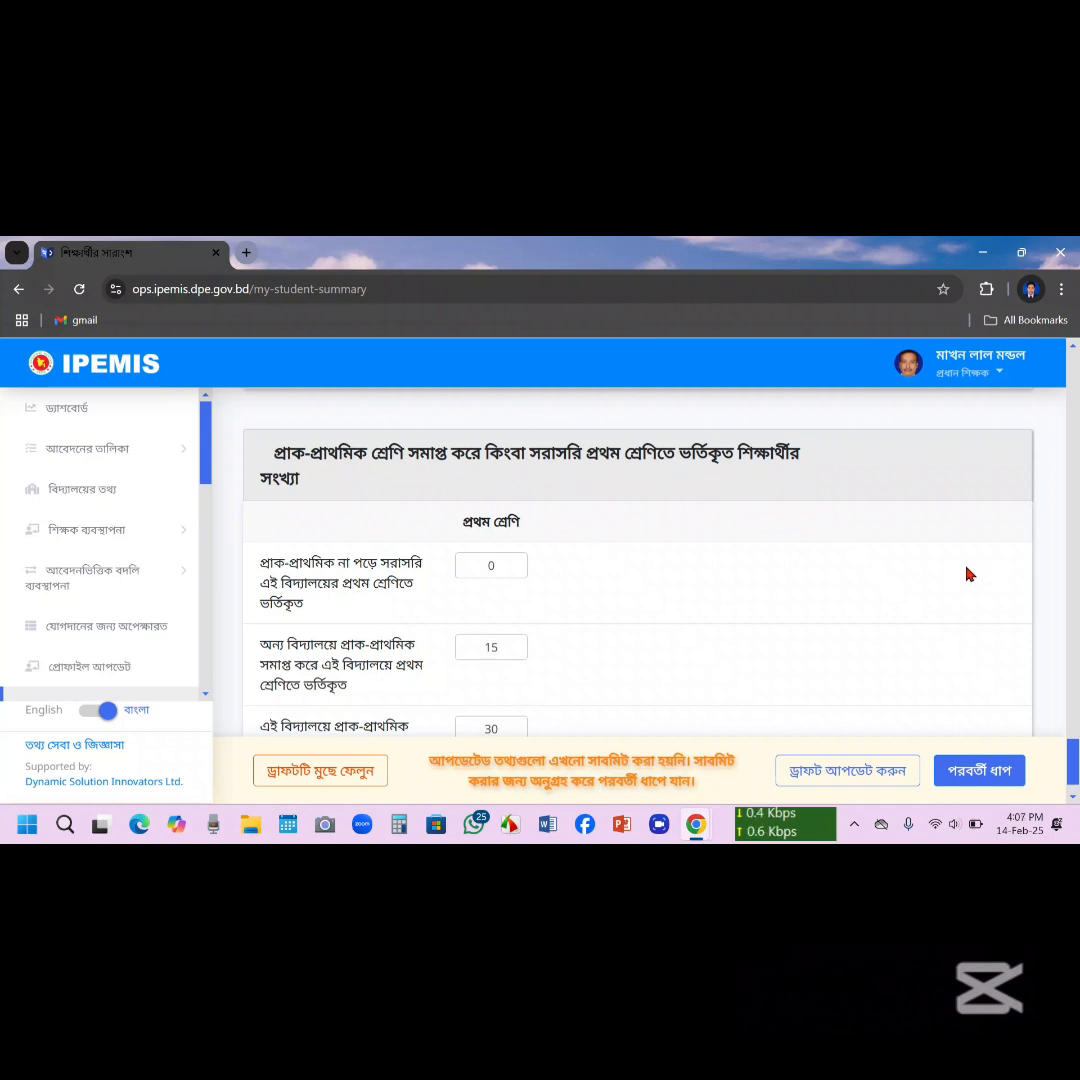
scroll(1075, 765, "down", 1)
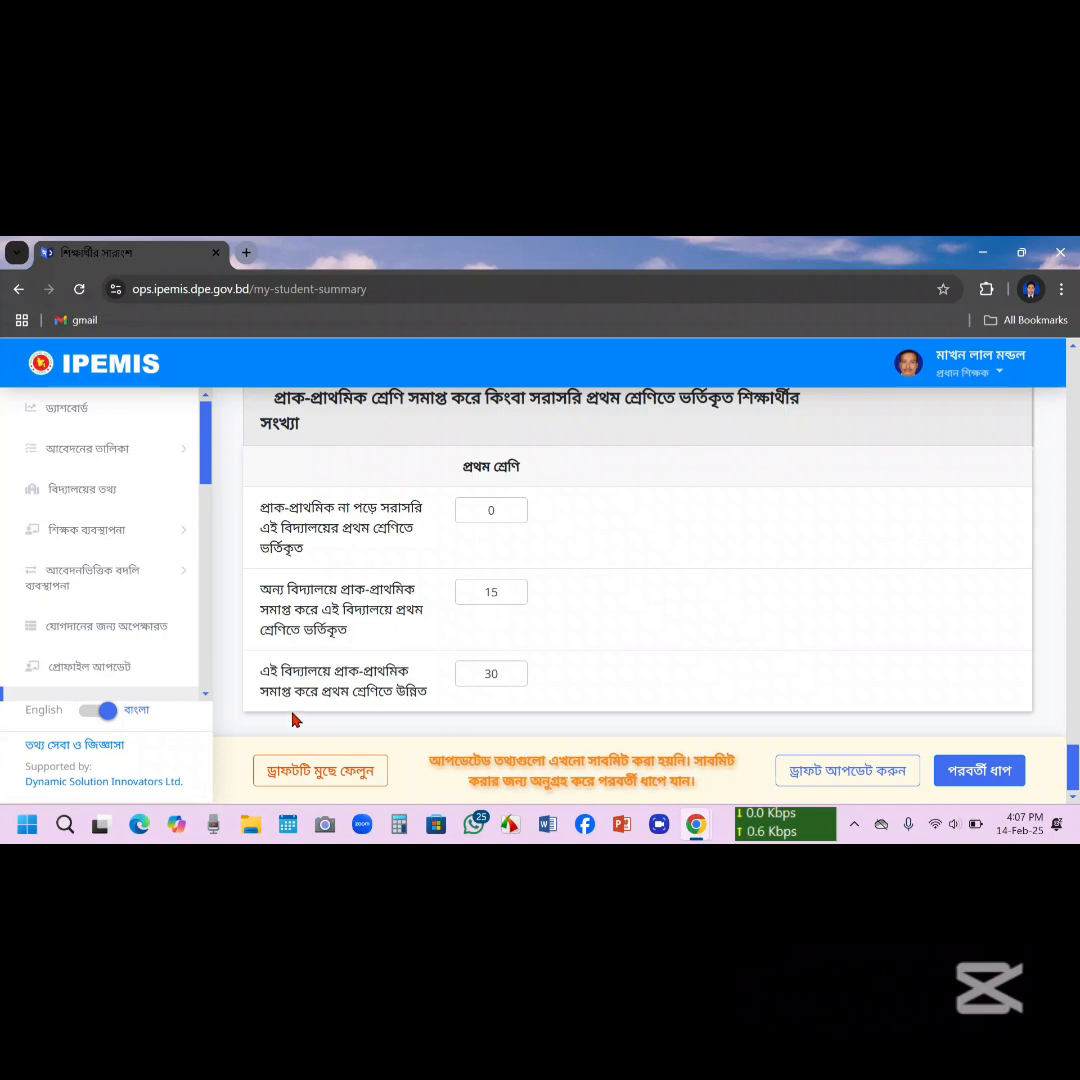
left_click(509, 684)
key("BackSpace")
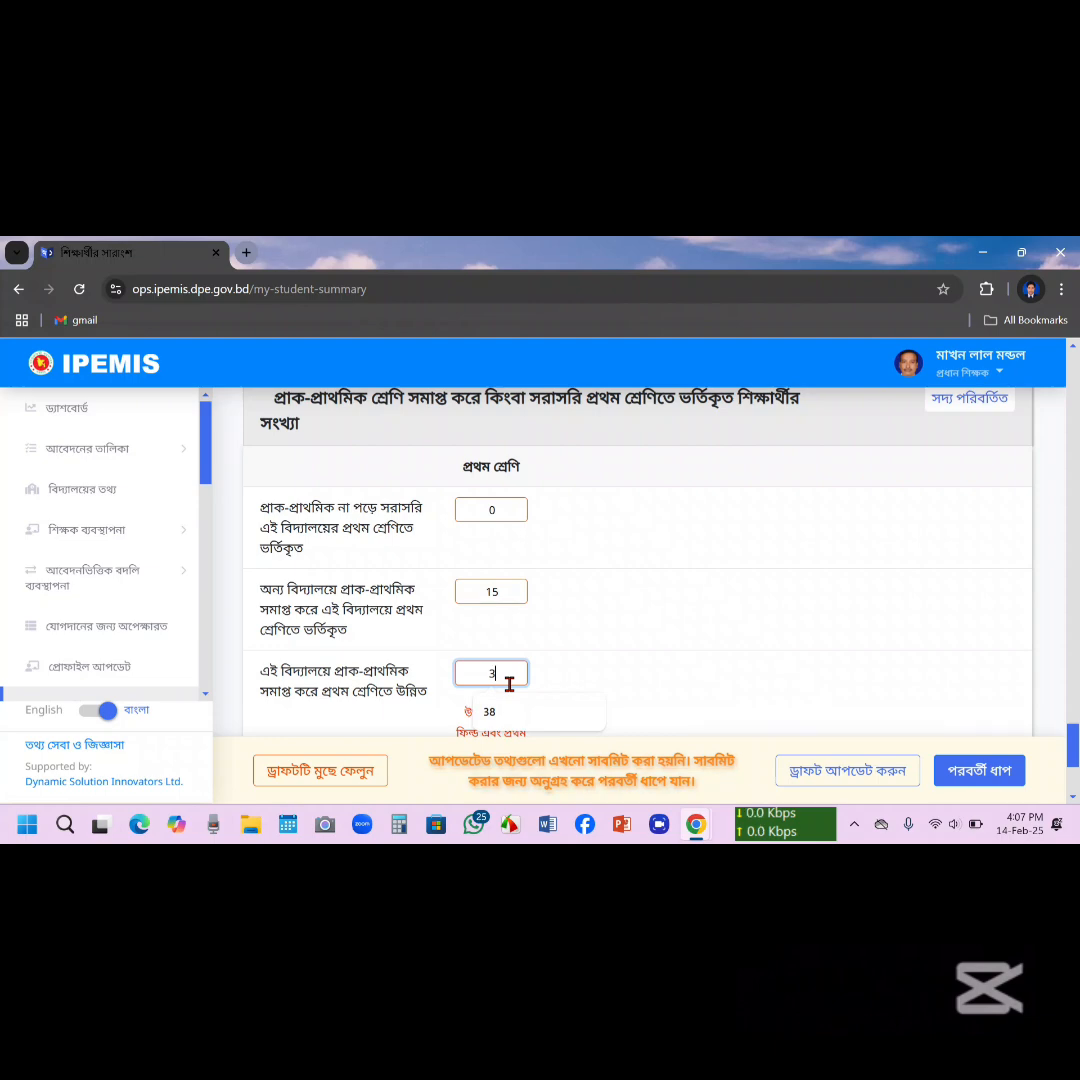
type("2")
left_click_drag(1075, 755, 1075, 768)
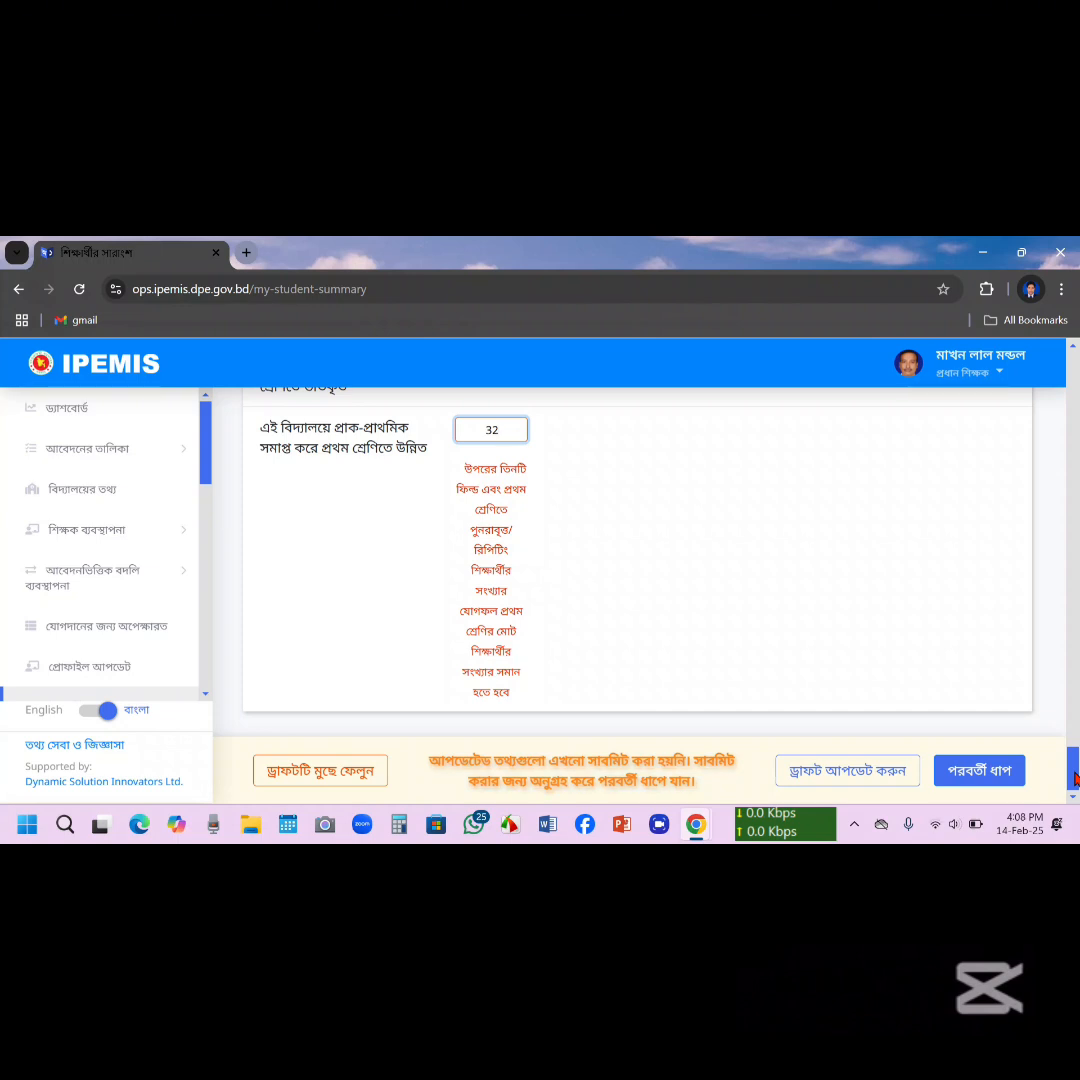
left_click(1075, 777)
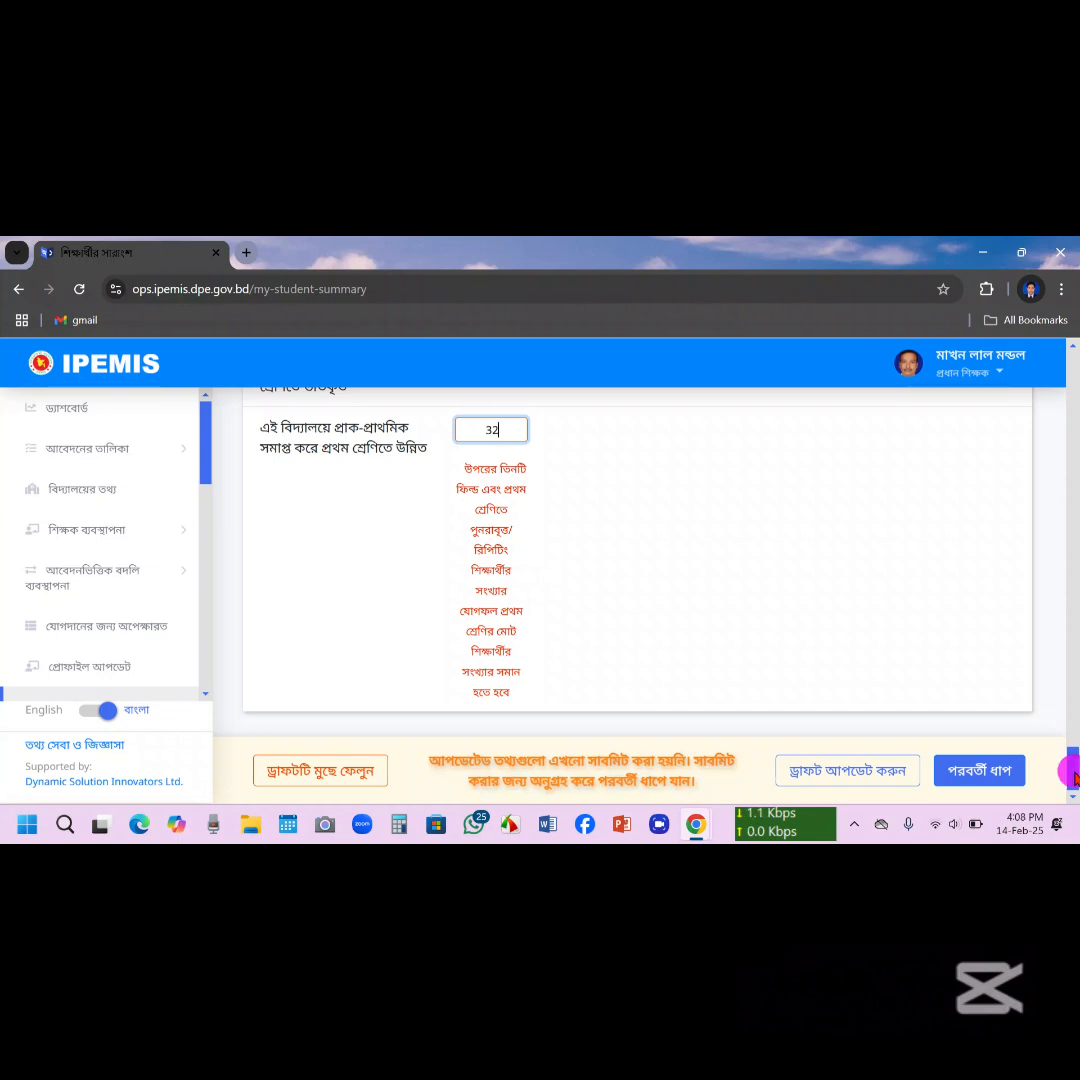
left_click_drag(1075, 777, 1075, 760)
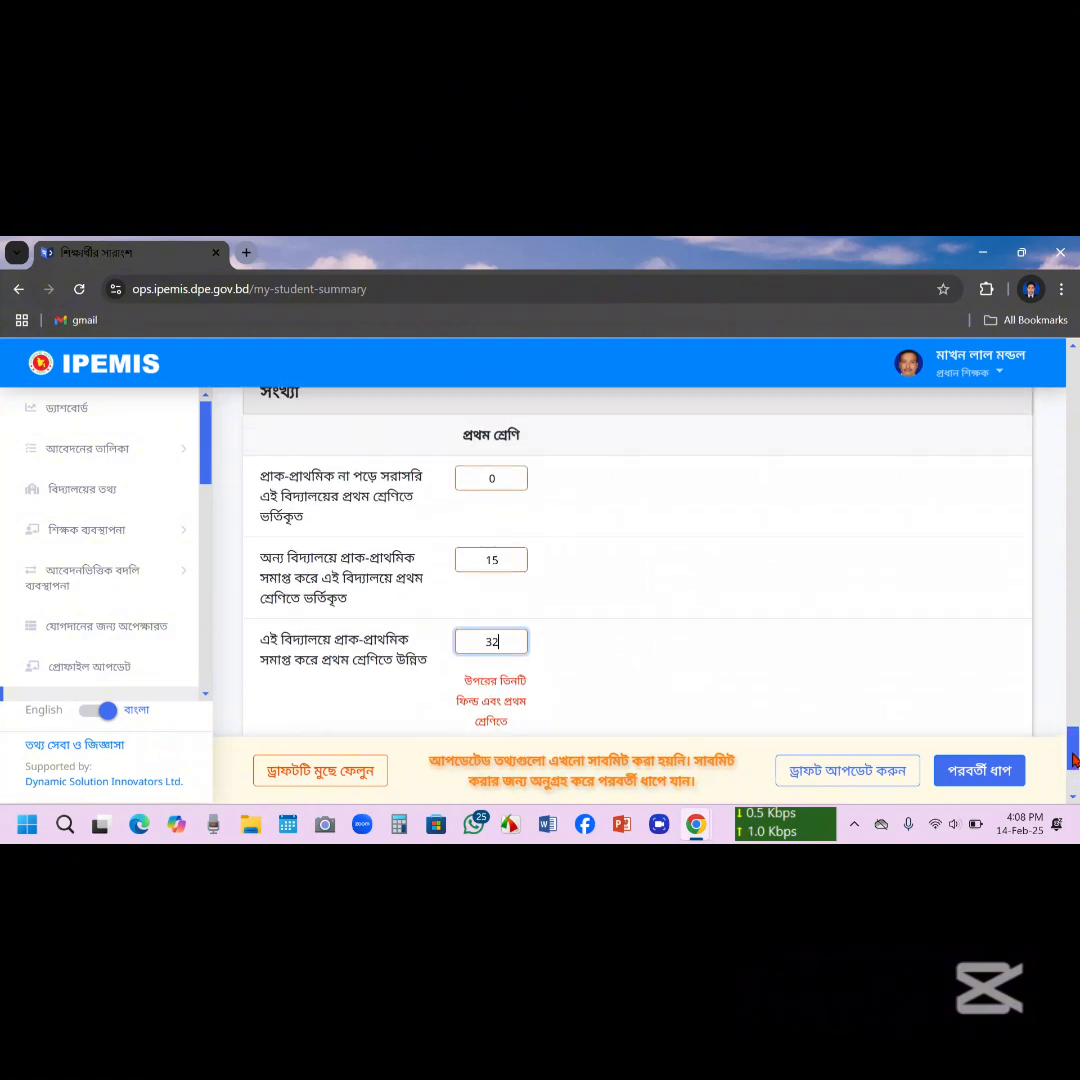
- Set the count promoted to class one from this school's pre-primary back to 30 and update the draft
key("BackSpace")
type("0")
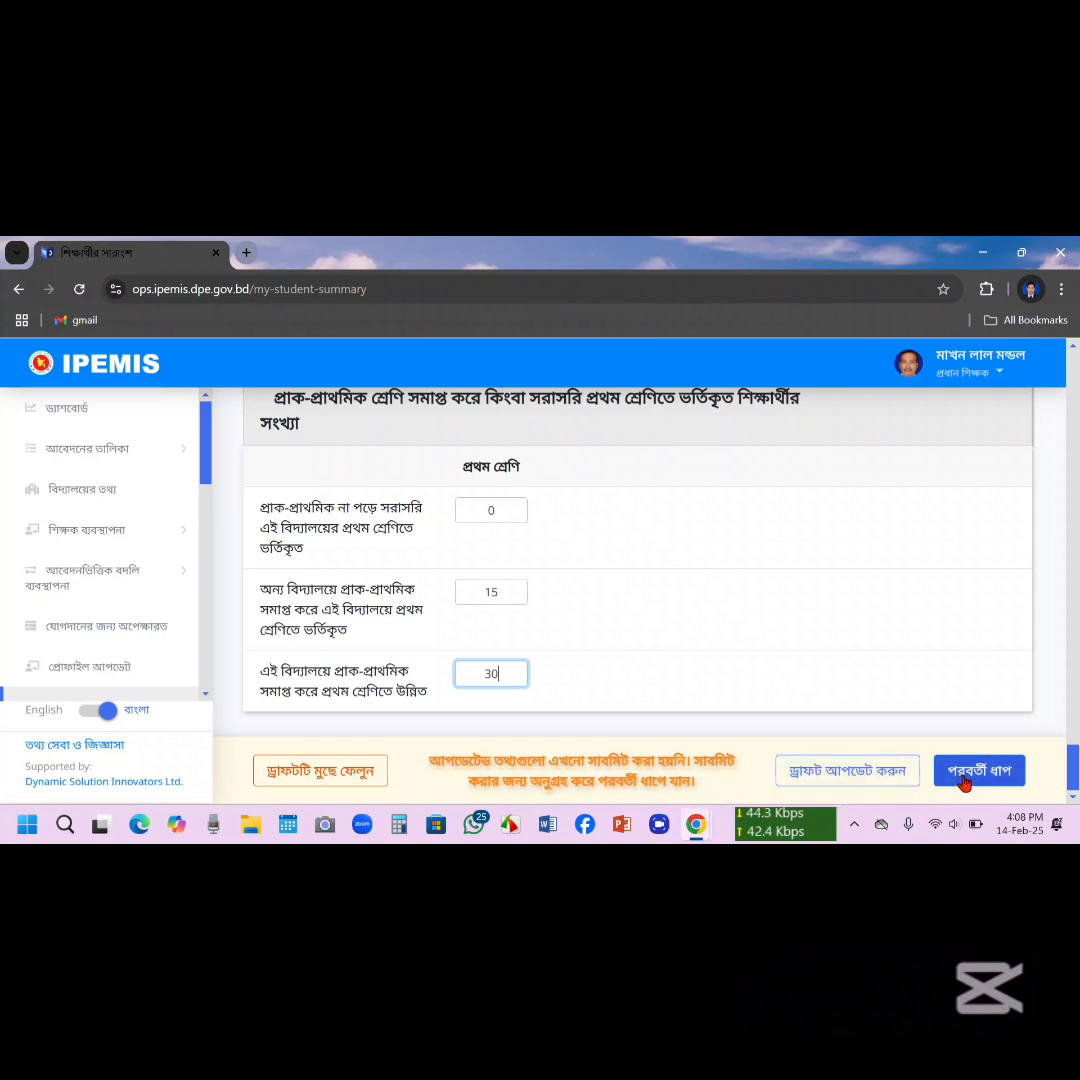
left_click(900, 772)
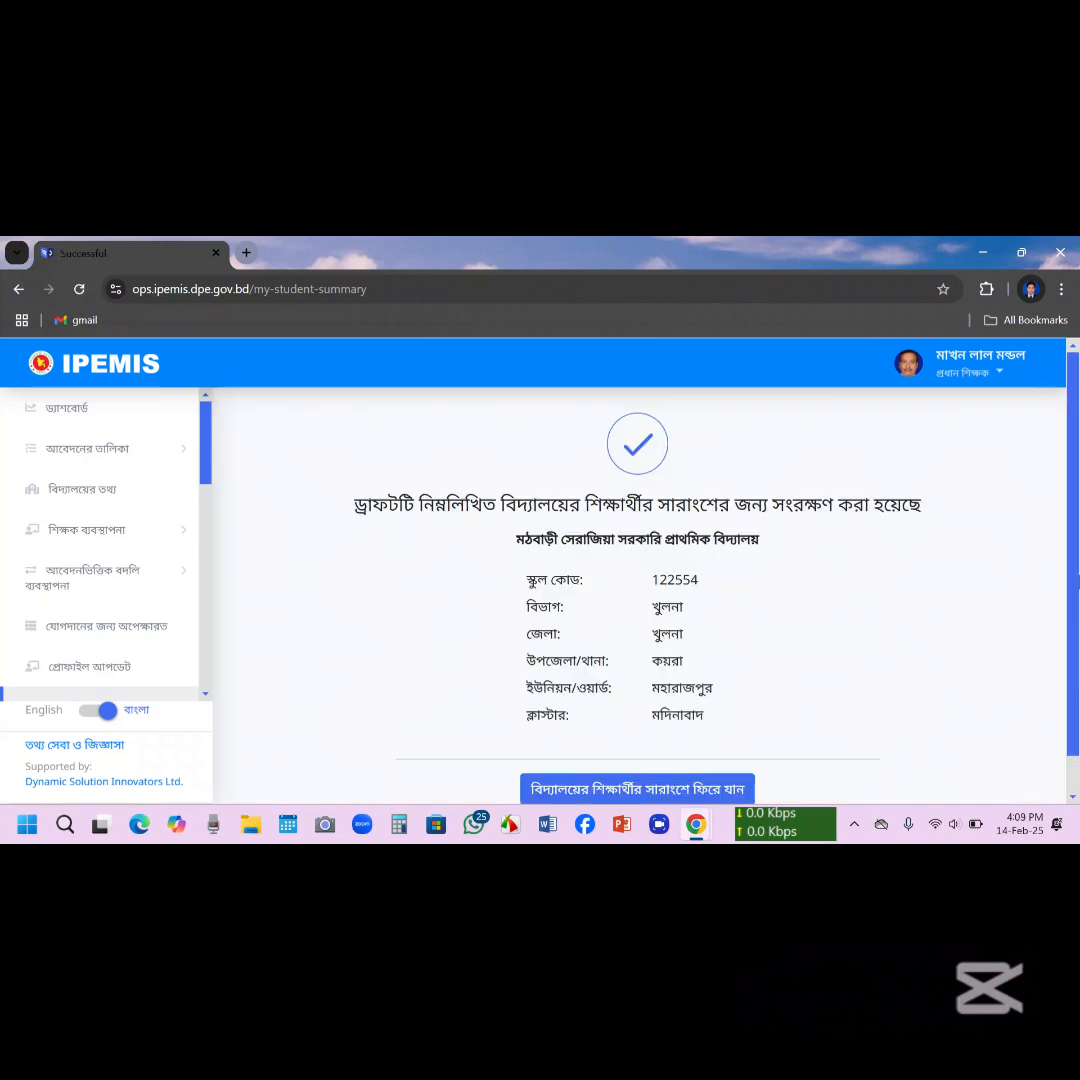
- Return to the school's student summary and proceed to the pre-submission review of the updated data
left_click_drag(1074, 575, 1074, 607)
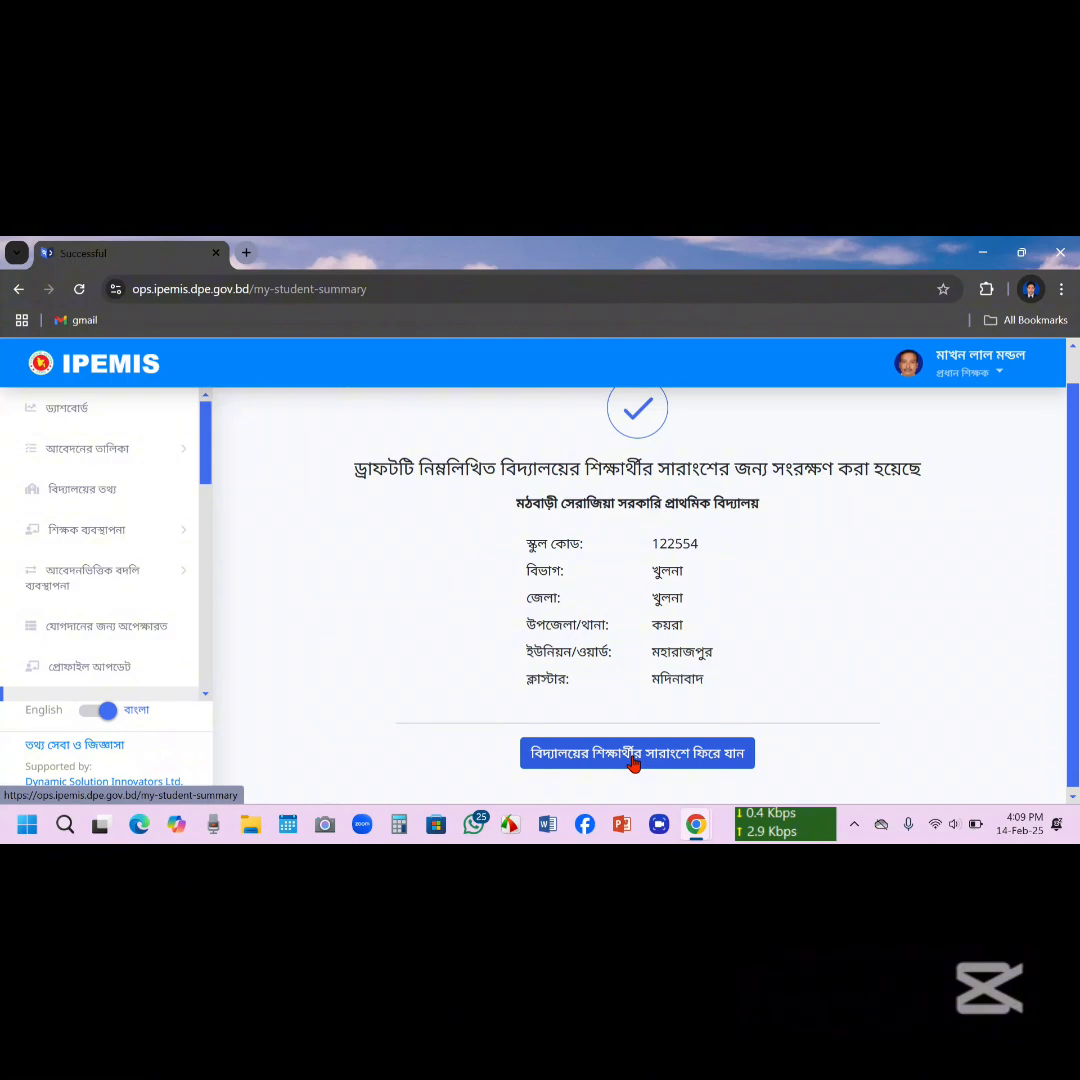
left_click(633, 757)
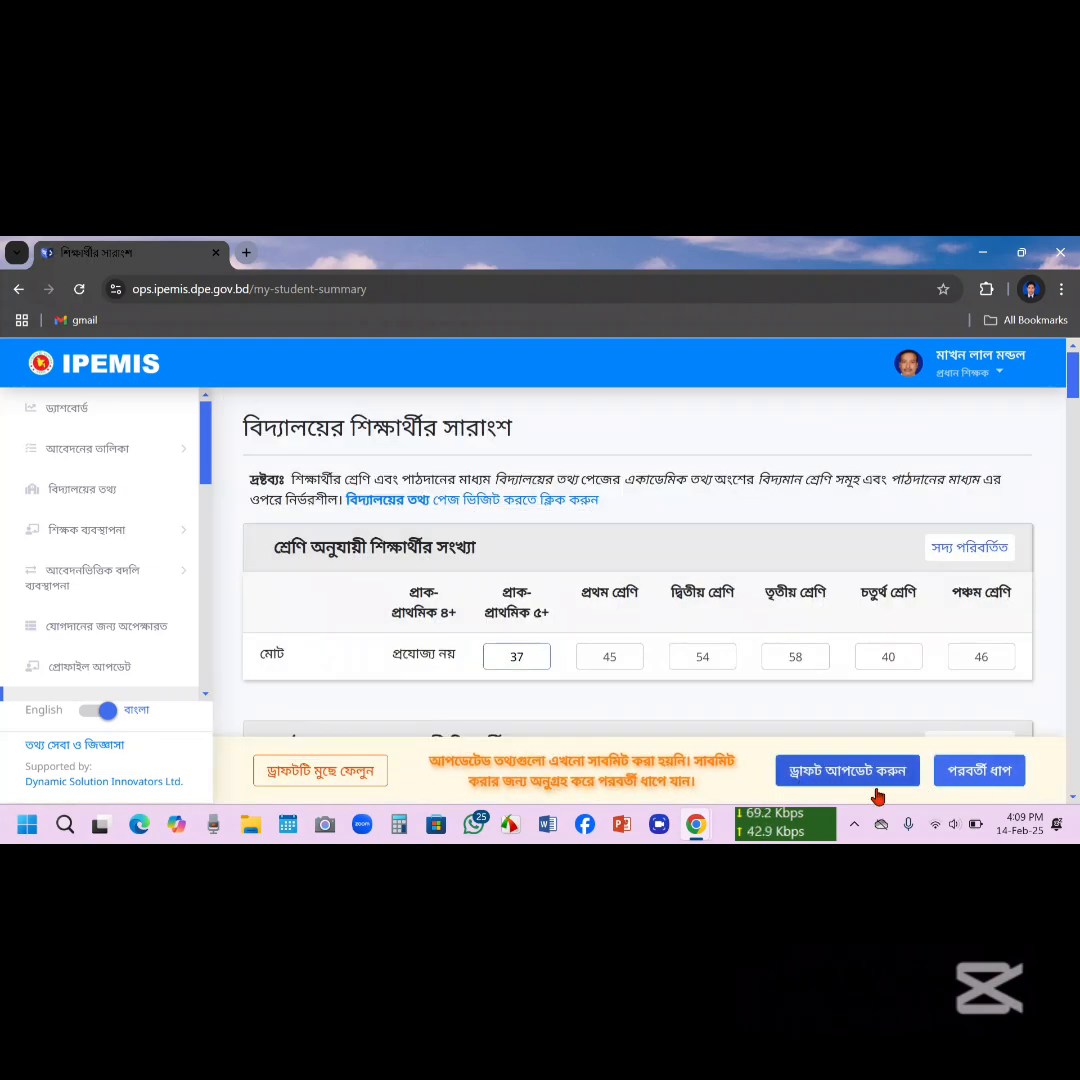
left_click(977, 778)
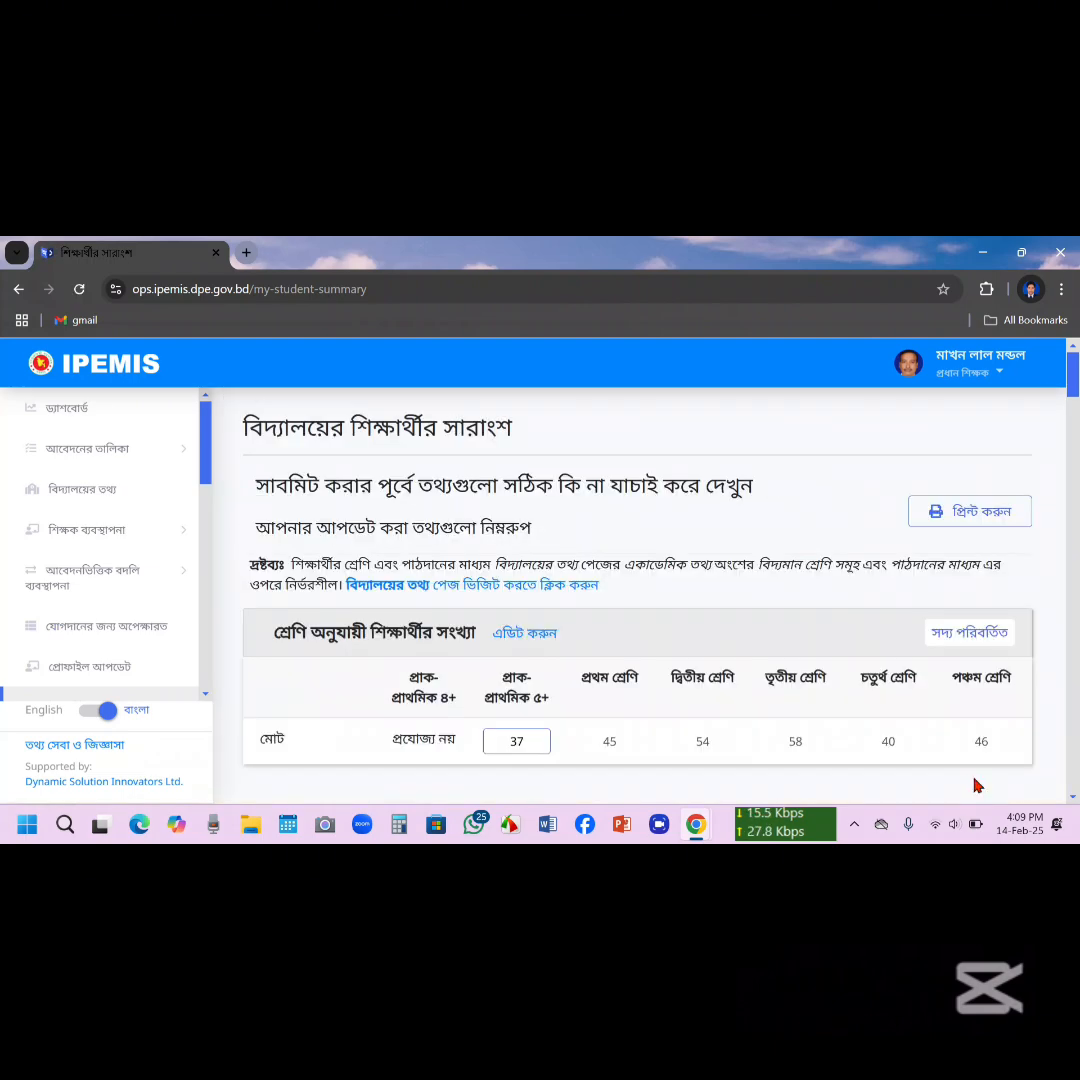
left_click(1073, 375)
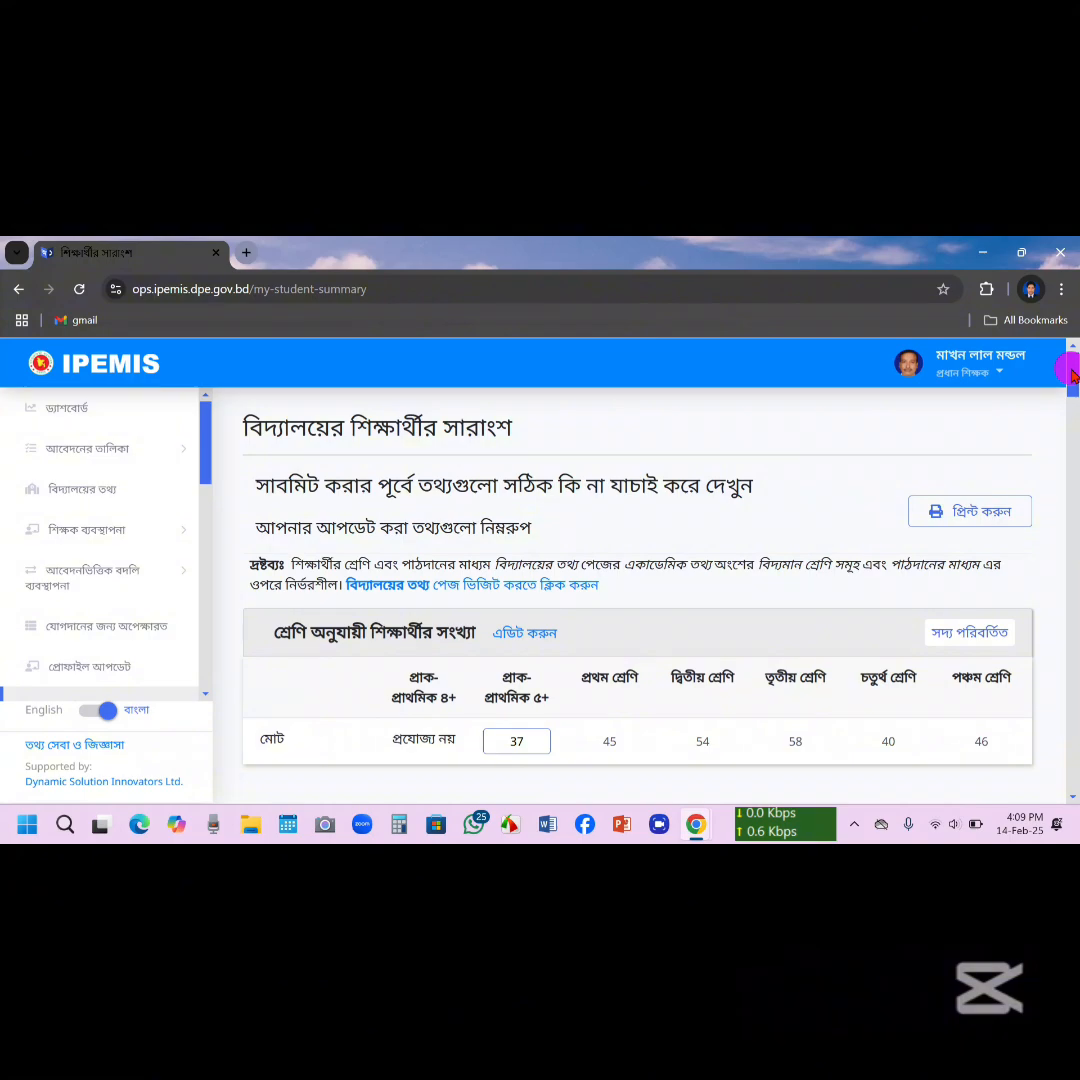
left_click_drag(1073, 375, 1072, 780)
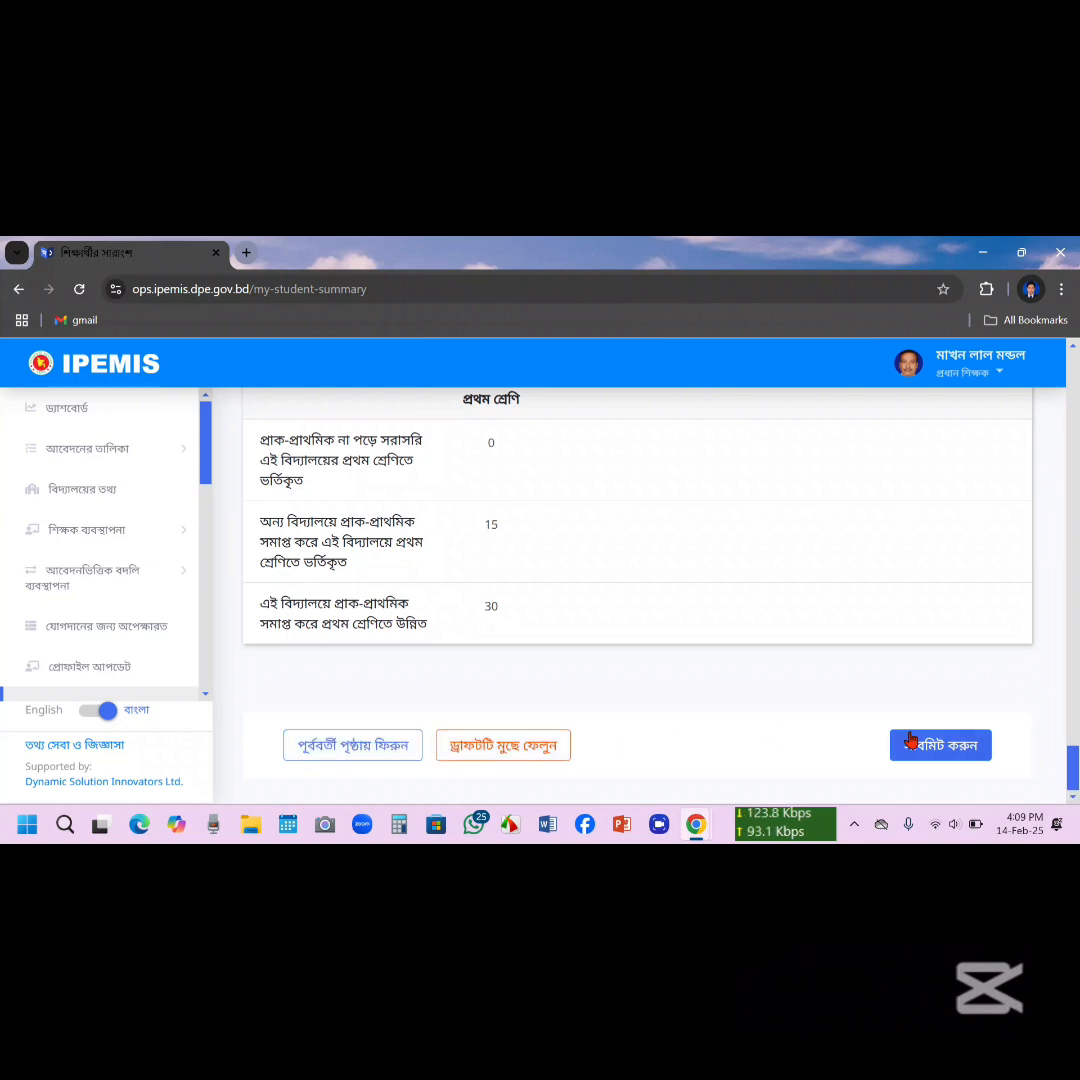
- Preview printing the student summary on the Canon iP2700 series printer and cancel the print
left_click_drag(1072, 767, 1071, 355)
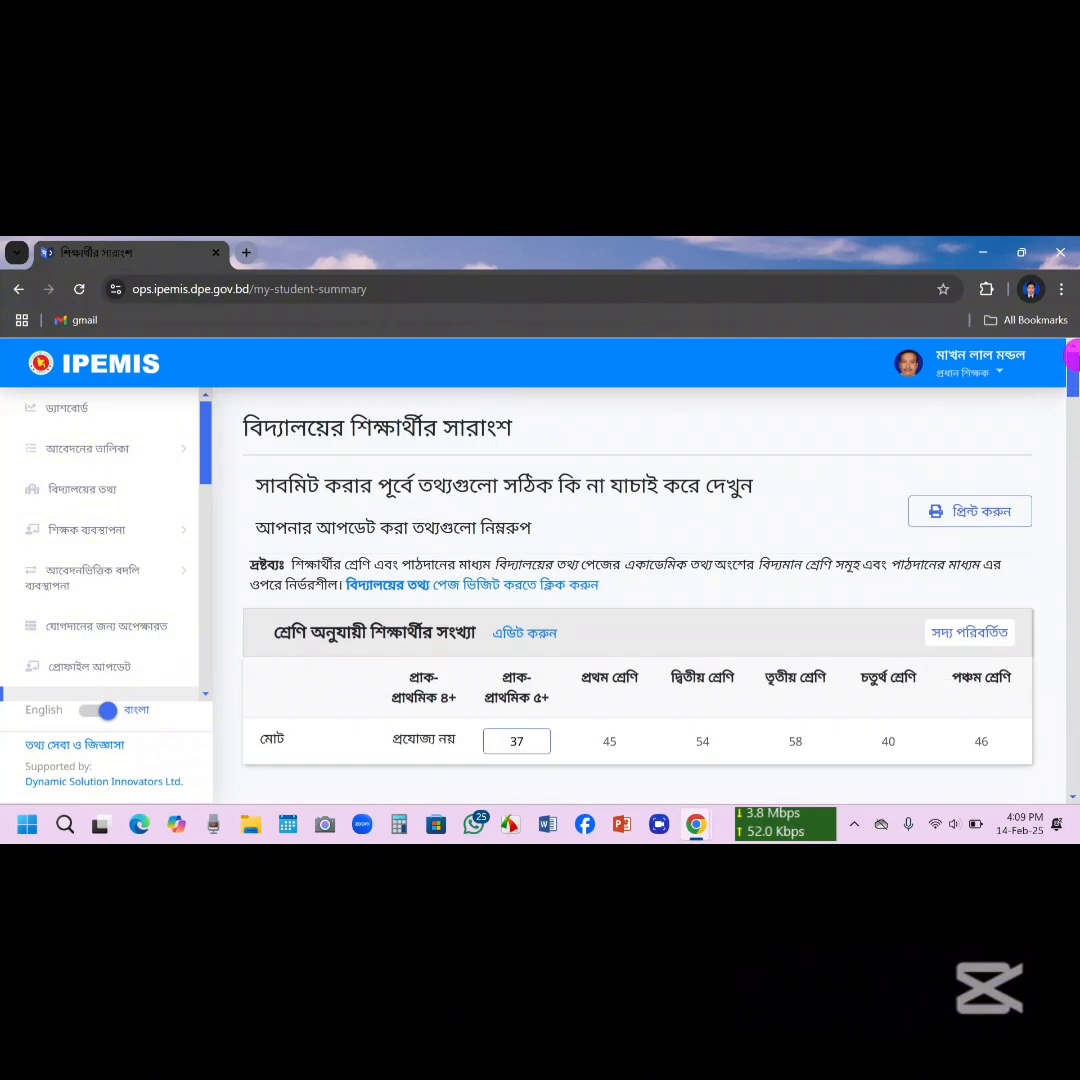
left_click(963, 524)
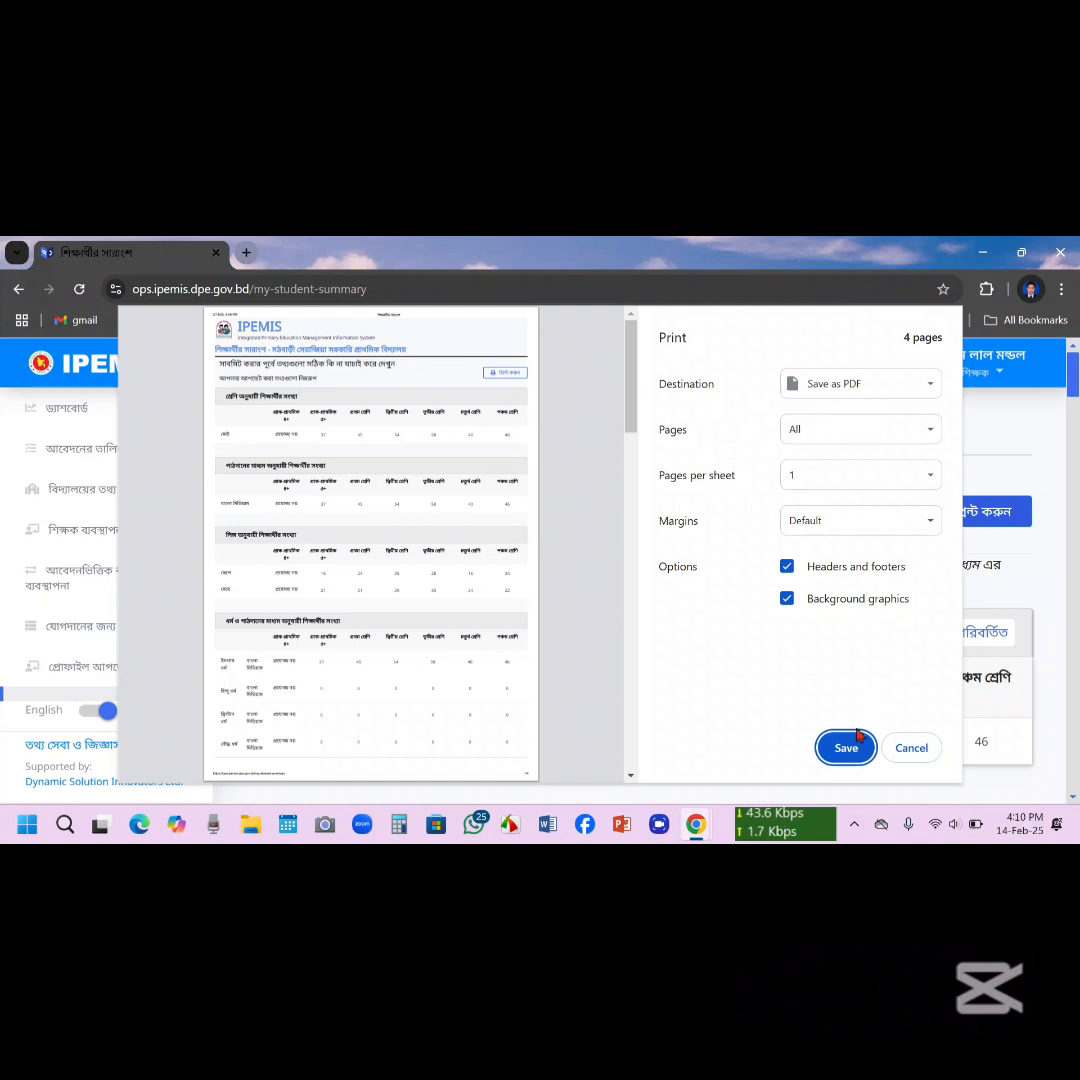
left_click(929, 382)
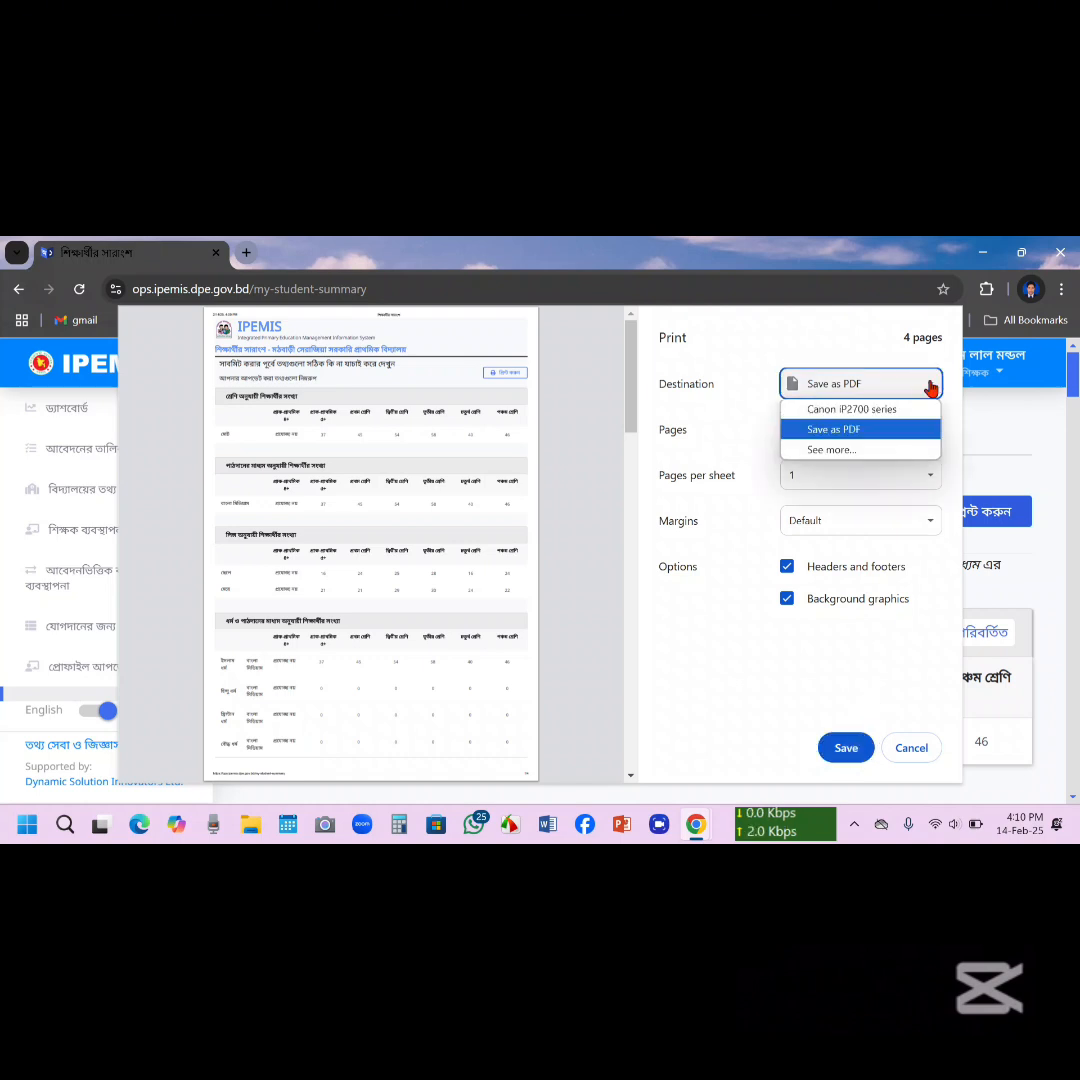
left_click(910, 409)
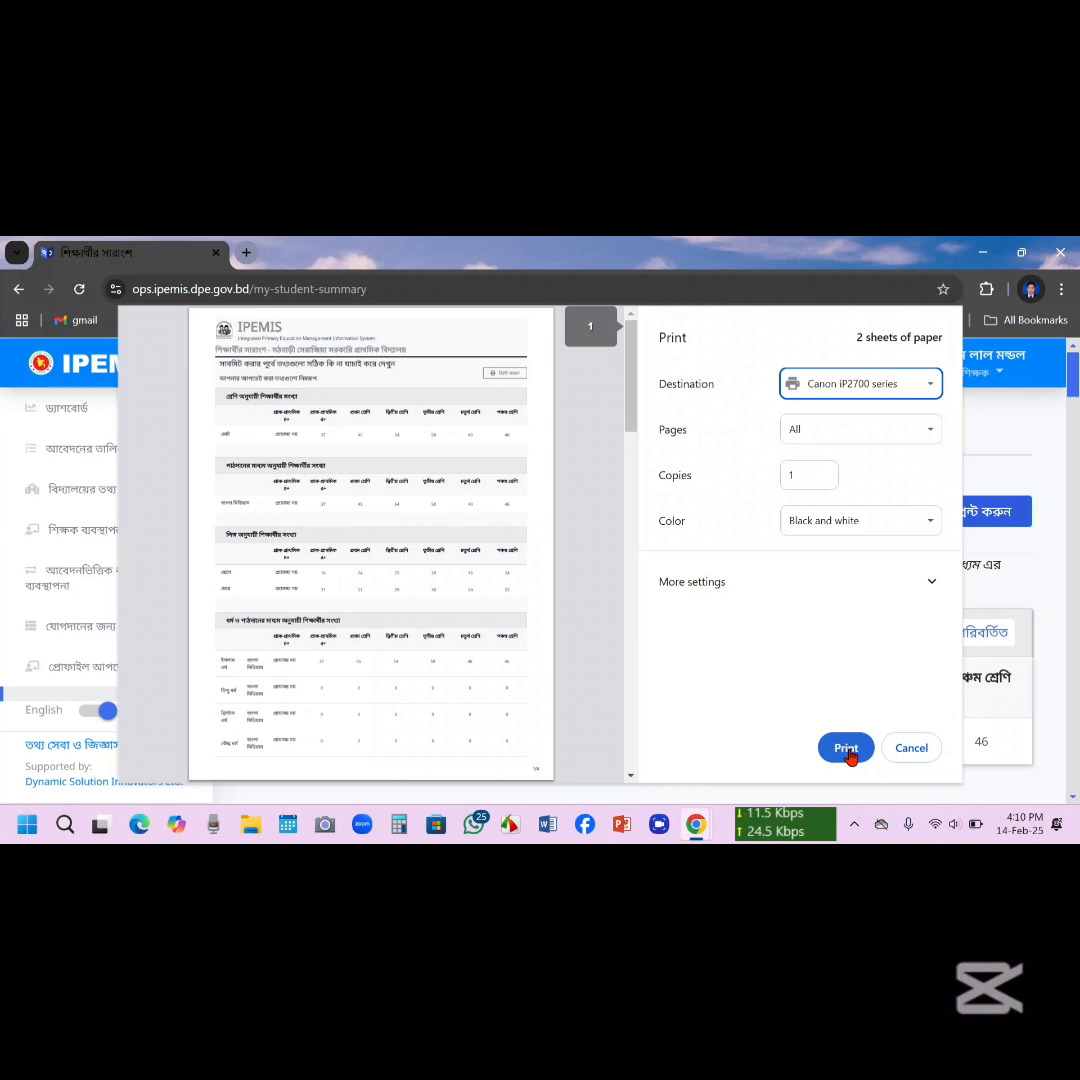
left_click(911, 748)
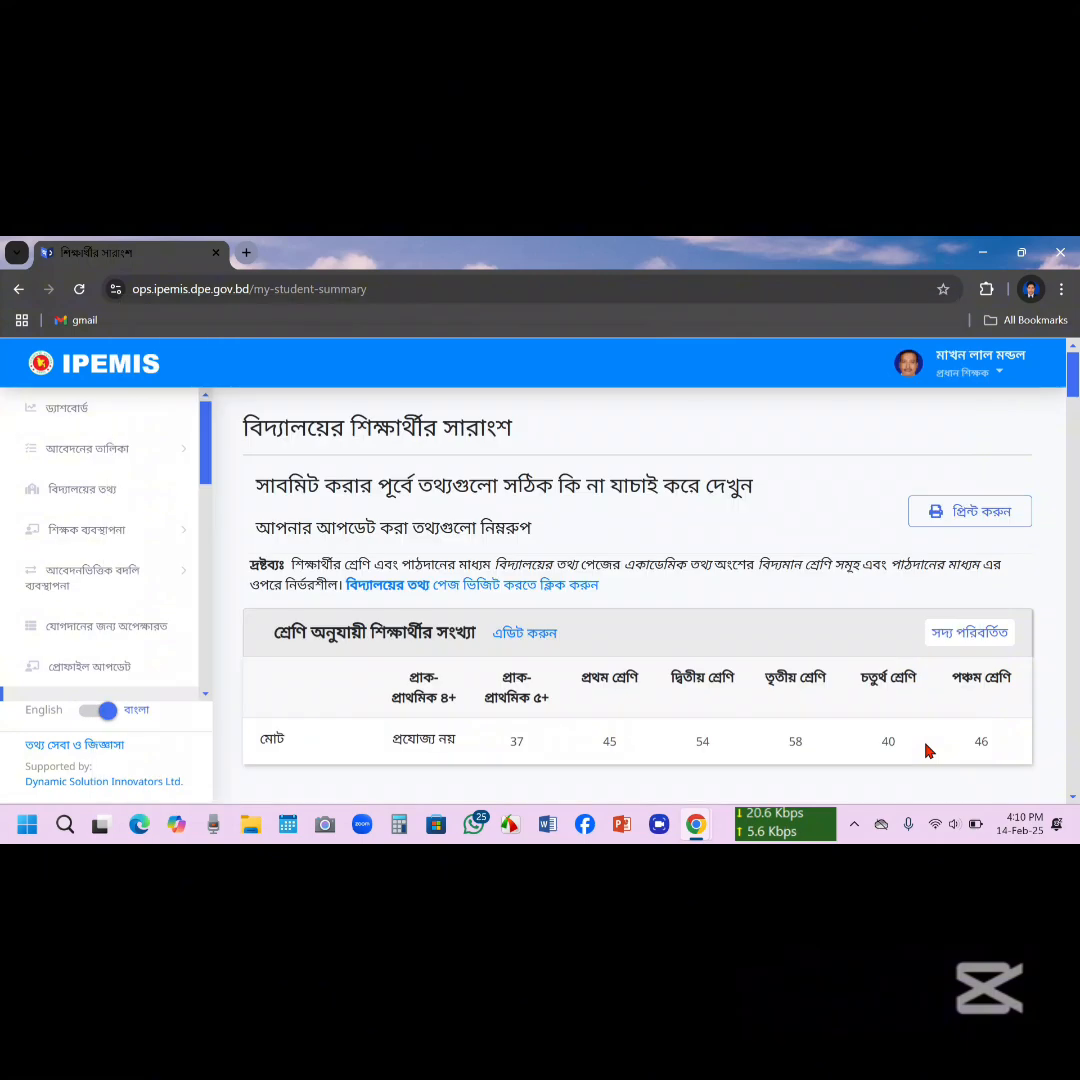
- Submit the reviewed student summary for update
left_click_drag(1068, 362, 1062, 793)
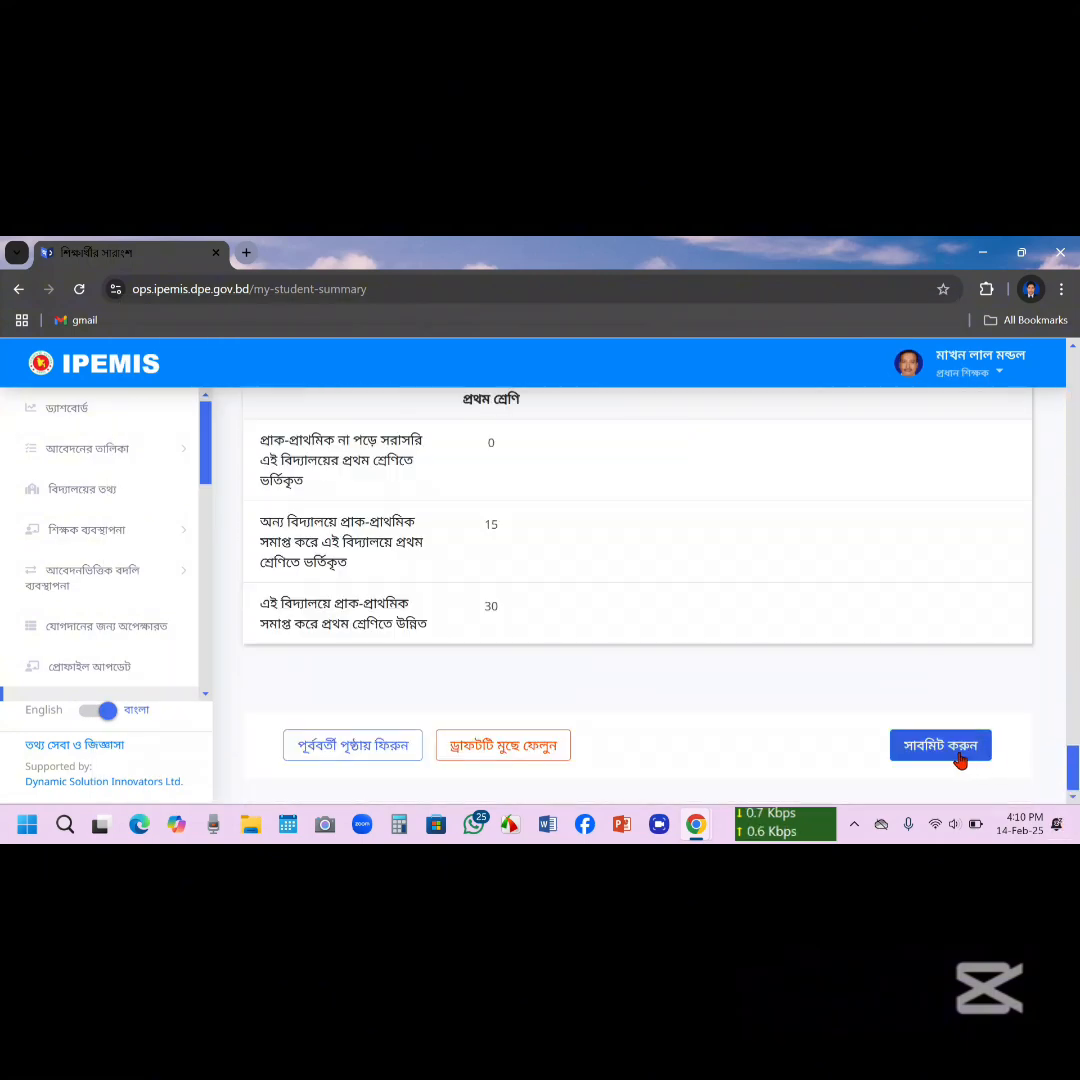
left_click(945, 748)
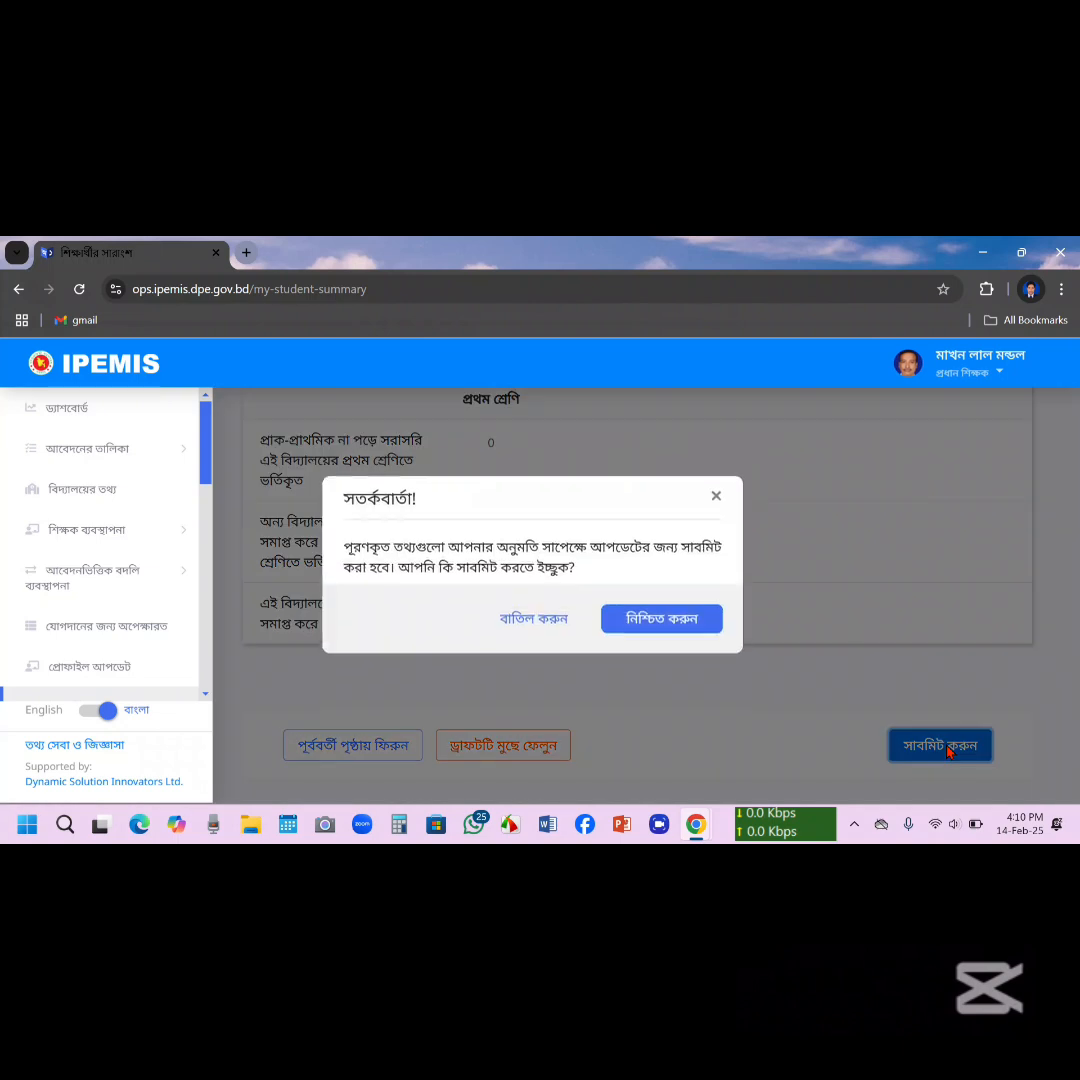